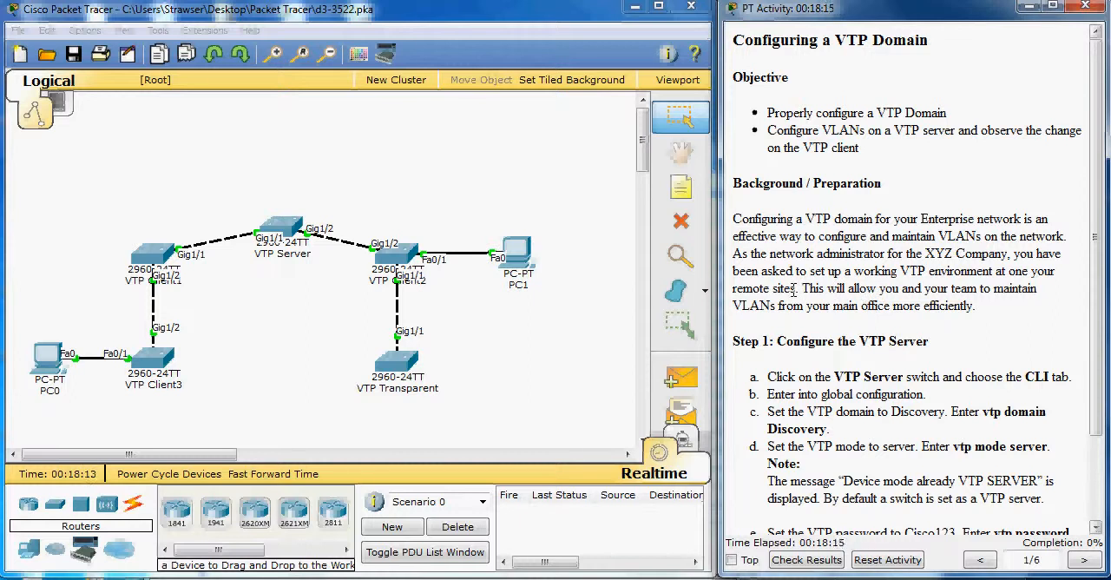
Step: Open the VTP Server switch's command-line interface and enter global configuration mode
scroll(793, 292, "down", 1)
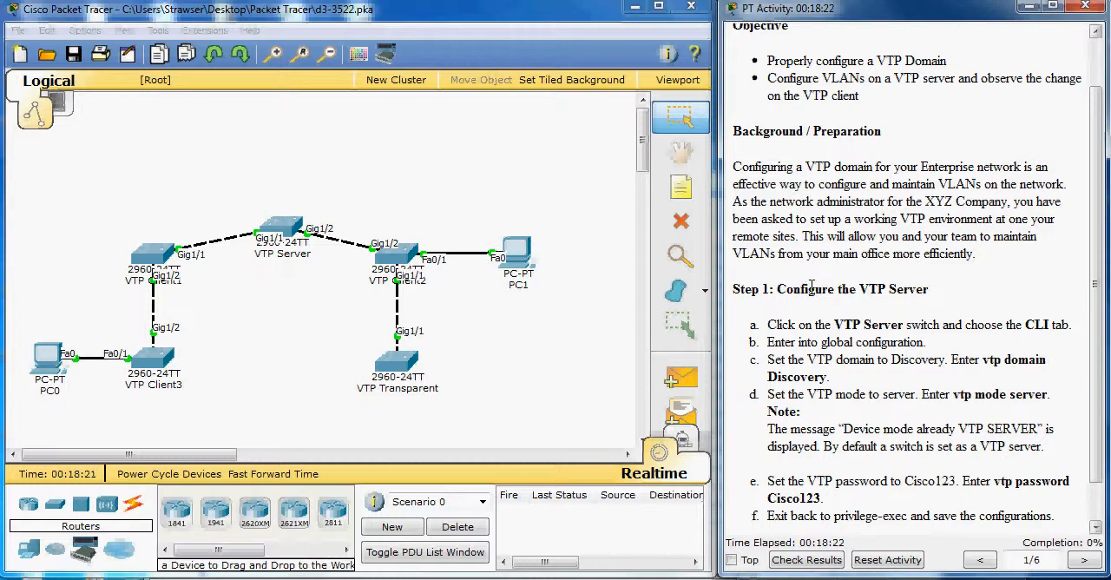
scroll(808, 285, "down", 1)
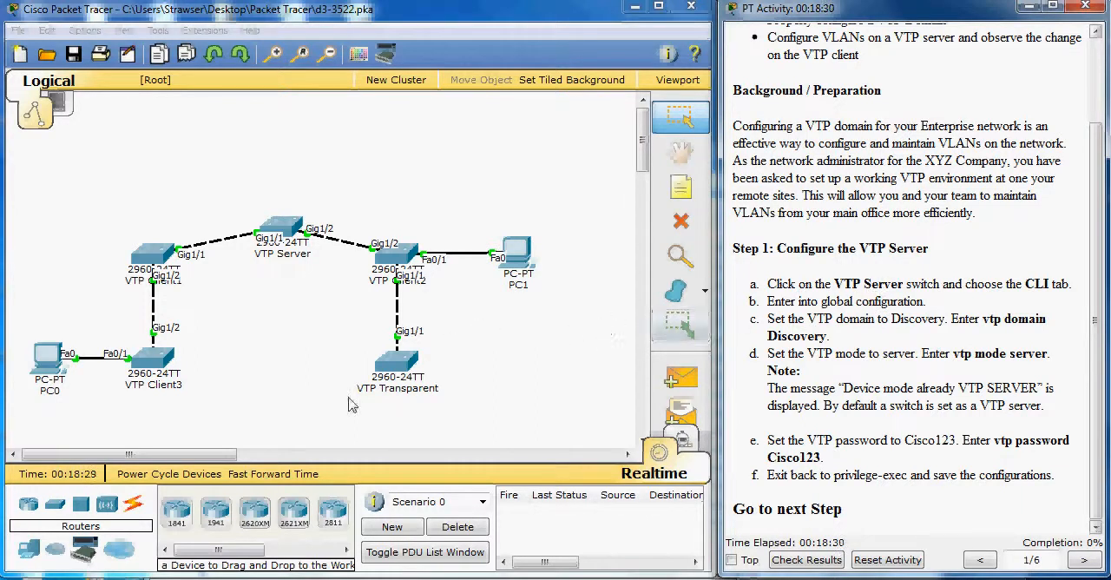
left_click(282, 233)
left_click_drag(559, 122, 352, 126)
left_click(232, 140)
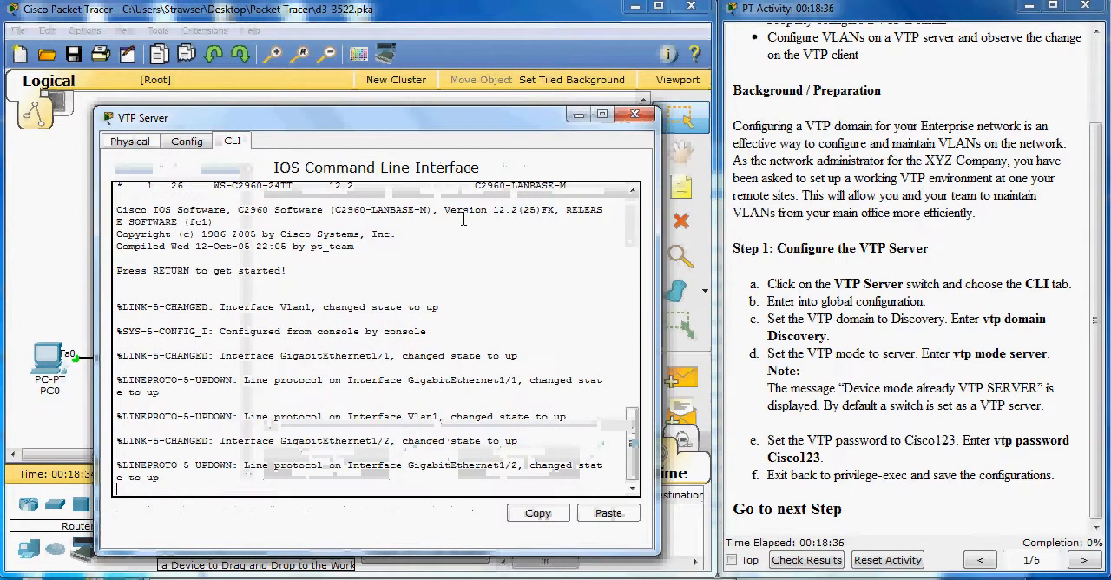
key("Return")
key("Return")
type("en")
key("Return")
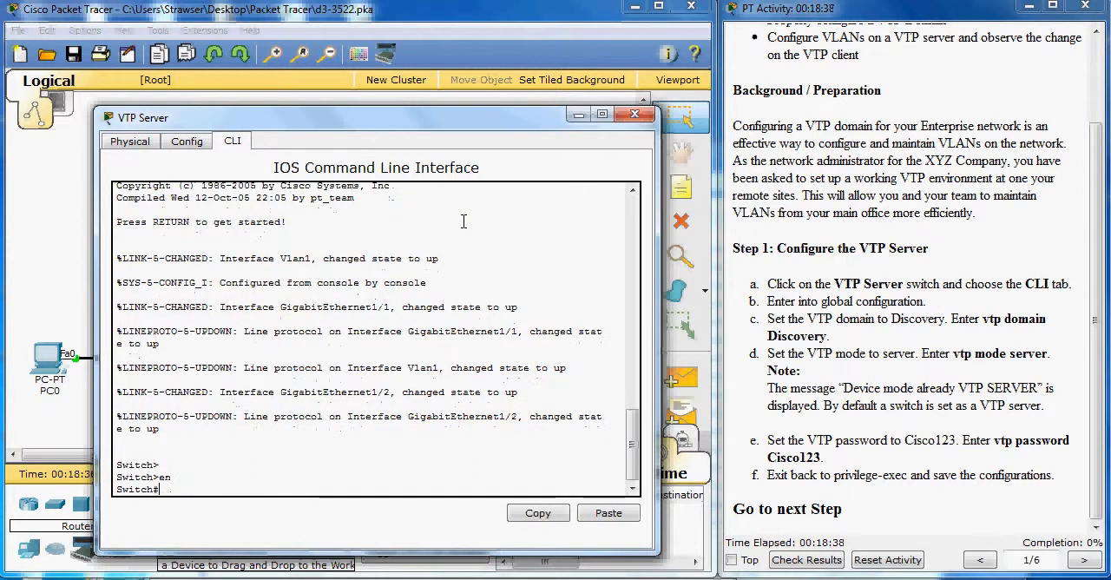
type("conf t")
key("Return")
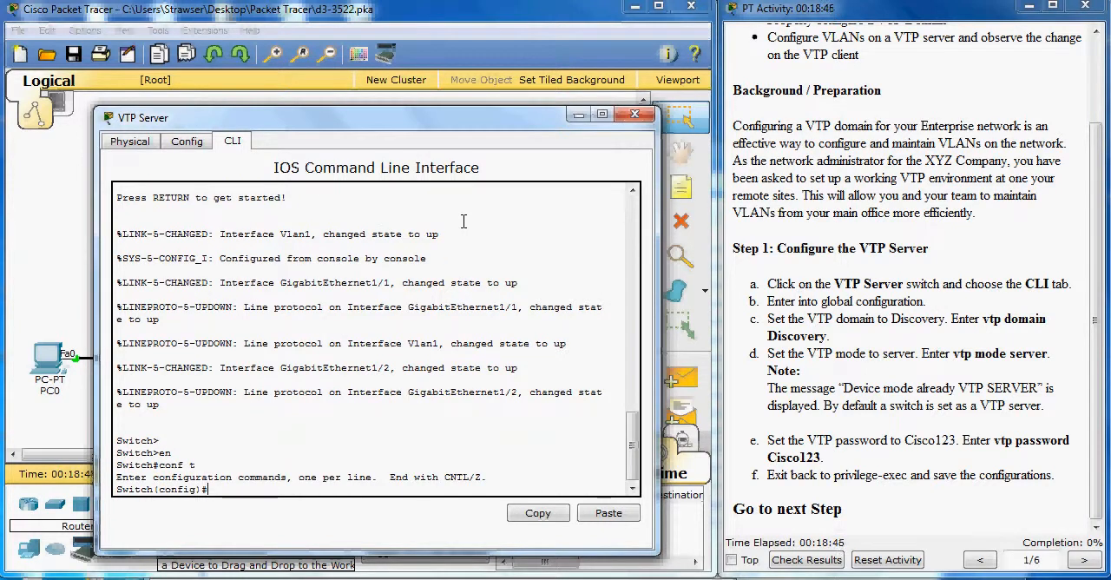
Step: Set the VTP domain to Discovery and the VTP mode to server on the VTP Server switch
type("vtp domain di")
key("BackSpace")
key("BackSpace")
type("Di")
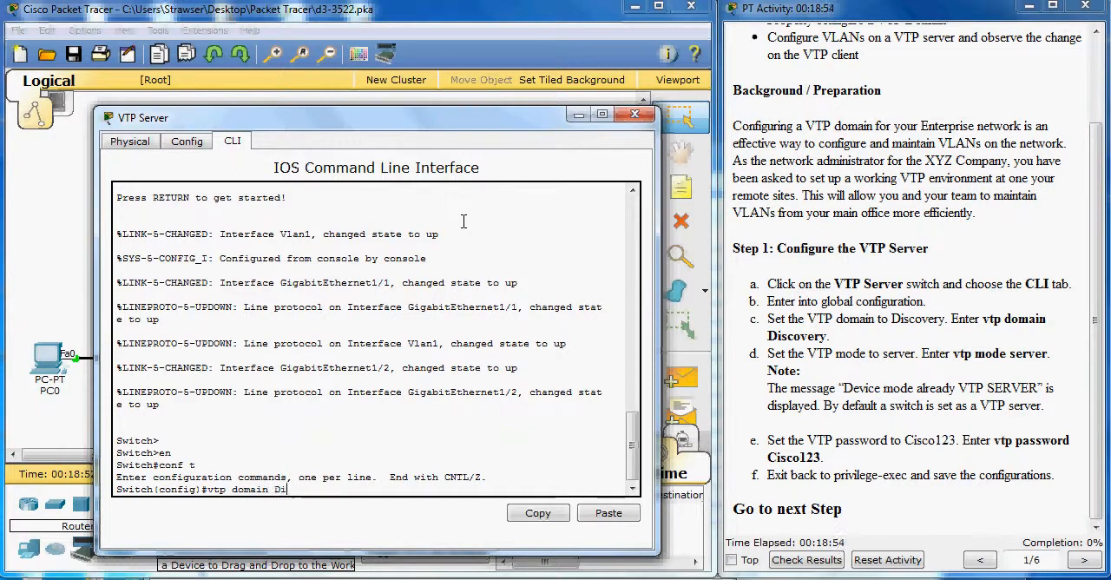
type("scovery")
key("Return")
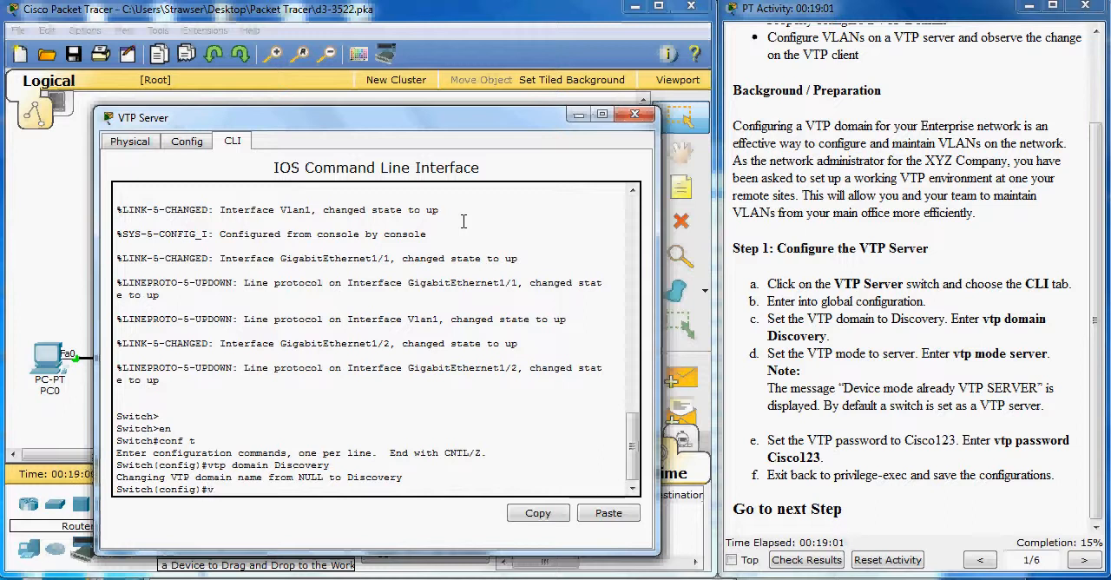
type("tp mode server")
key("Return")
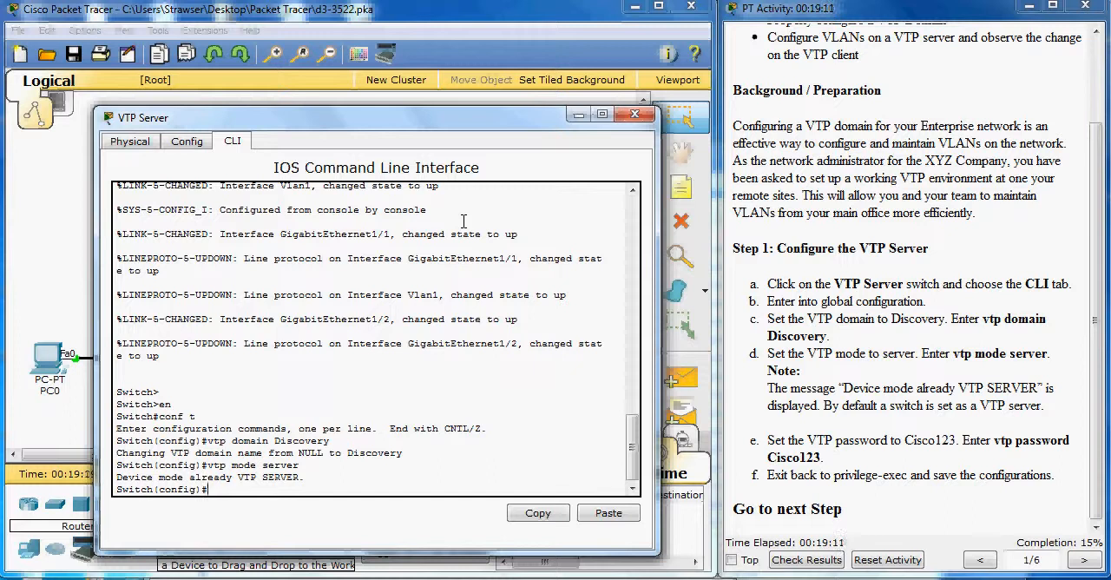
Step: Set the VTP password given in the instructions on the VTP Server switch
type("vtp password Cisco123")
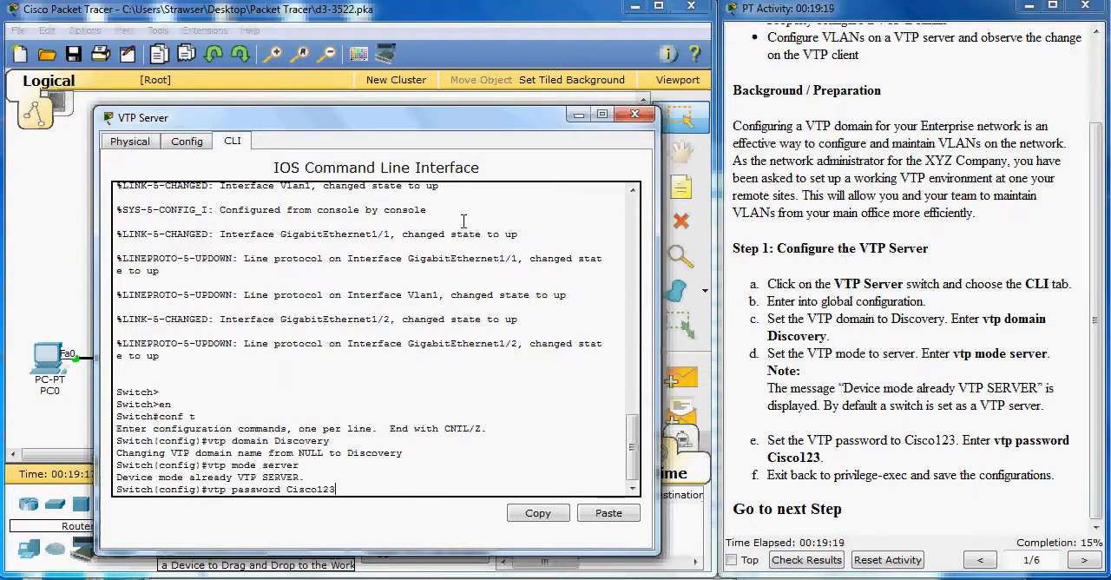
key("Return")
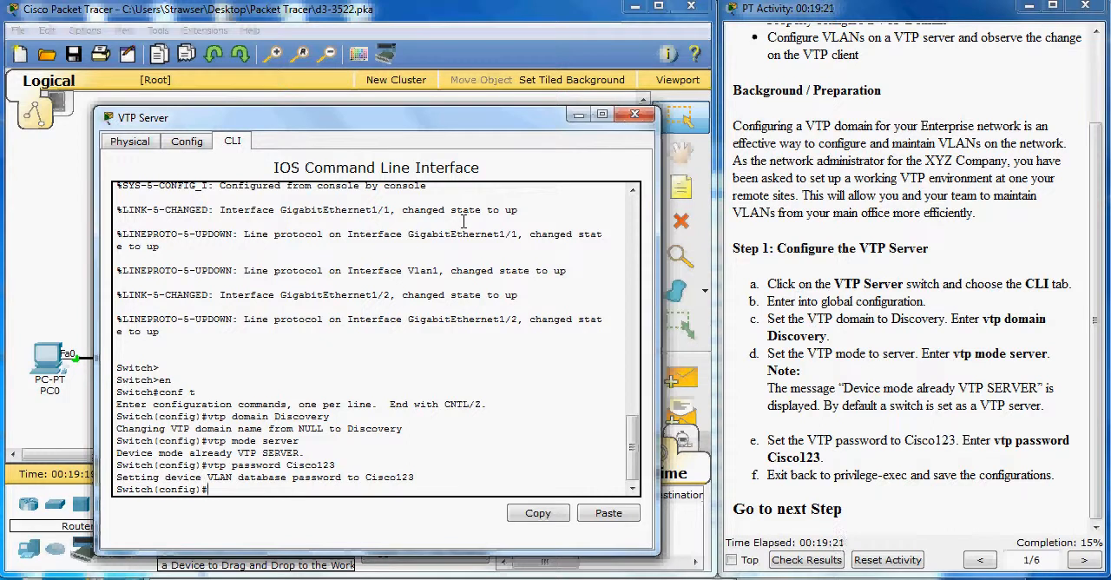
Step: Exit to privileged EXEC mode on VTP Server and save the running configuration to the startup configuration
type("exi")
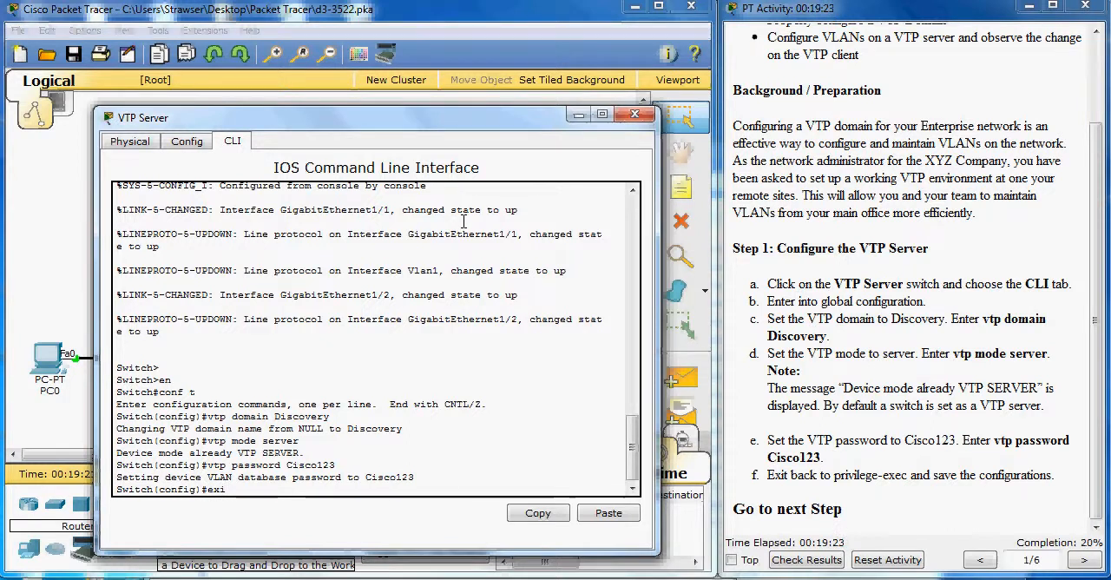
type("t")
key("Return")
type("e")
key("Return")
type("ex")
type("copy run")
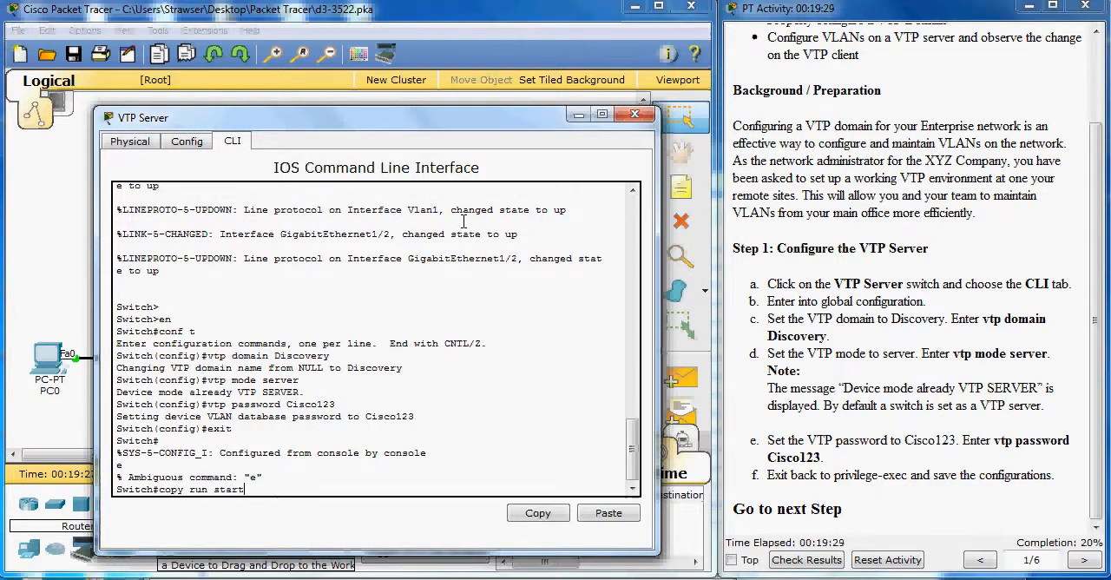
type(" start")
key("Return")
key("Return")
key("Return")
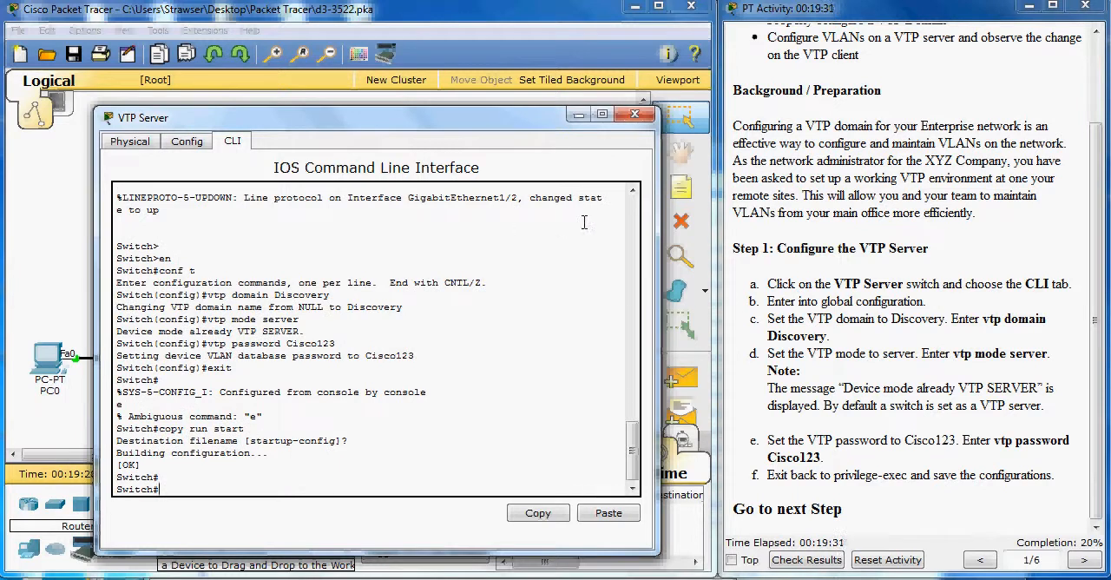
Step: Advance the activity instructions to Step 2 and open the VTP Client1 switch's command-line interface in place of VTP Server's
left_click(1082, 560)
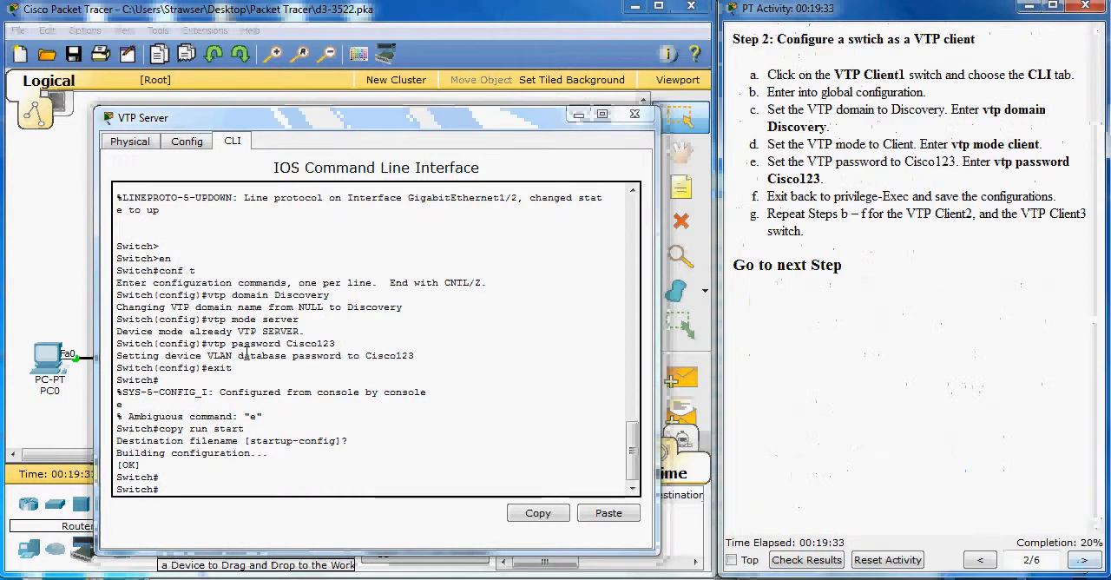
left_click(643, 116)
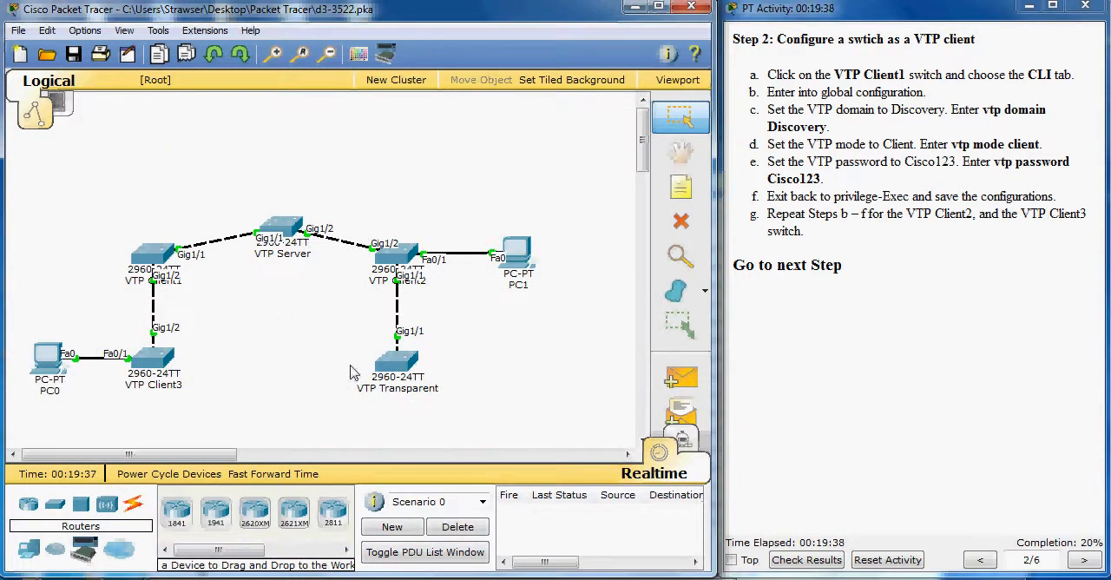
left_click(158, 251)
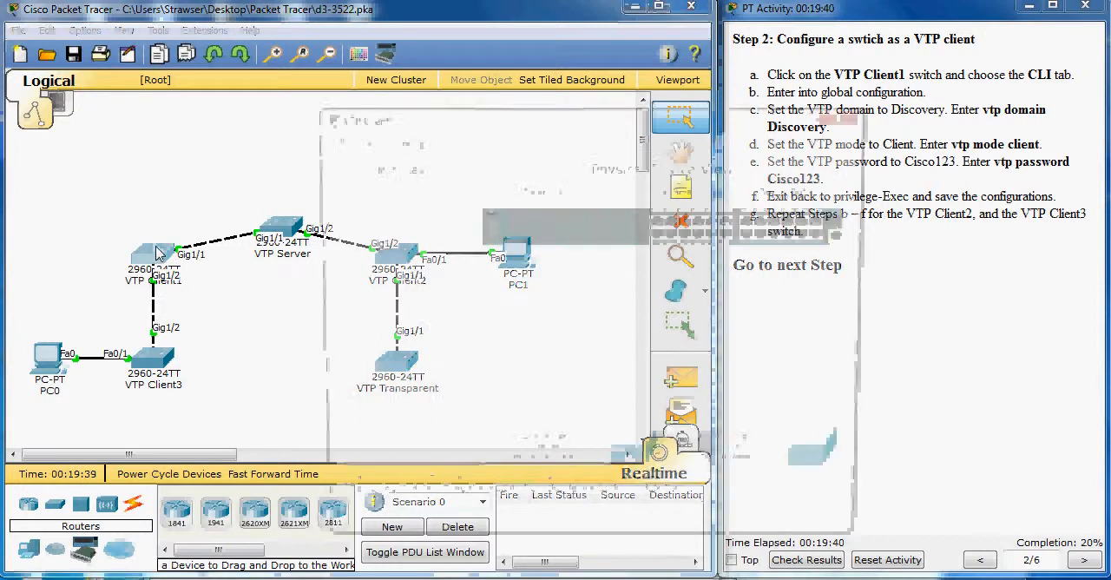
left_click(446, 139)
left_click_drag(486, 120, 318, 115)
Step: Enter global configuration mode on VTP Client1 and set the VTP domain to Discovery
key("Return")
key("Return")
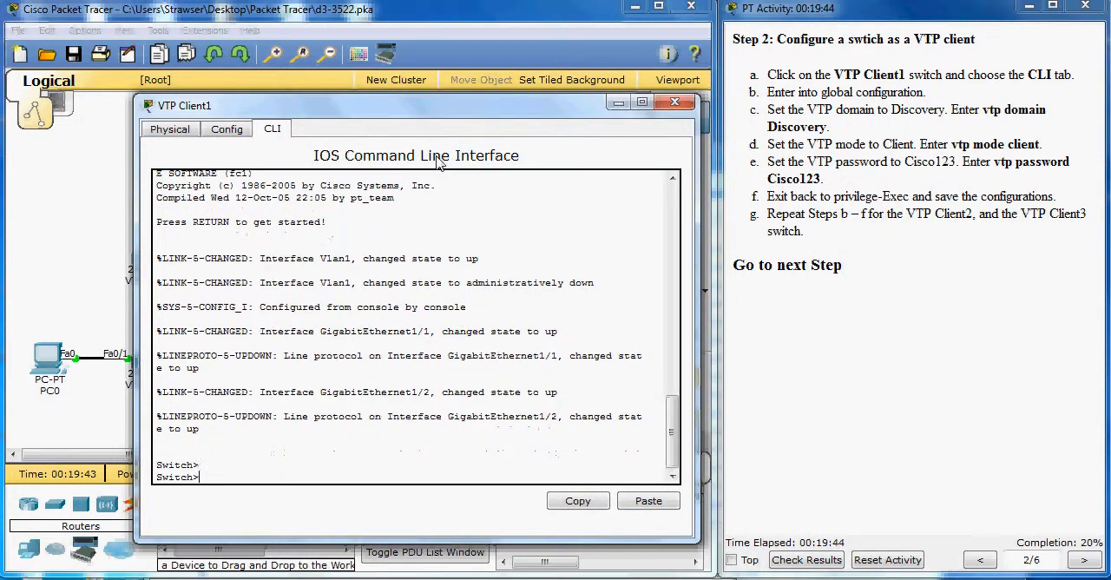
type("en")
key("Return")
type("conf t")
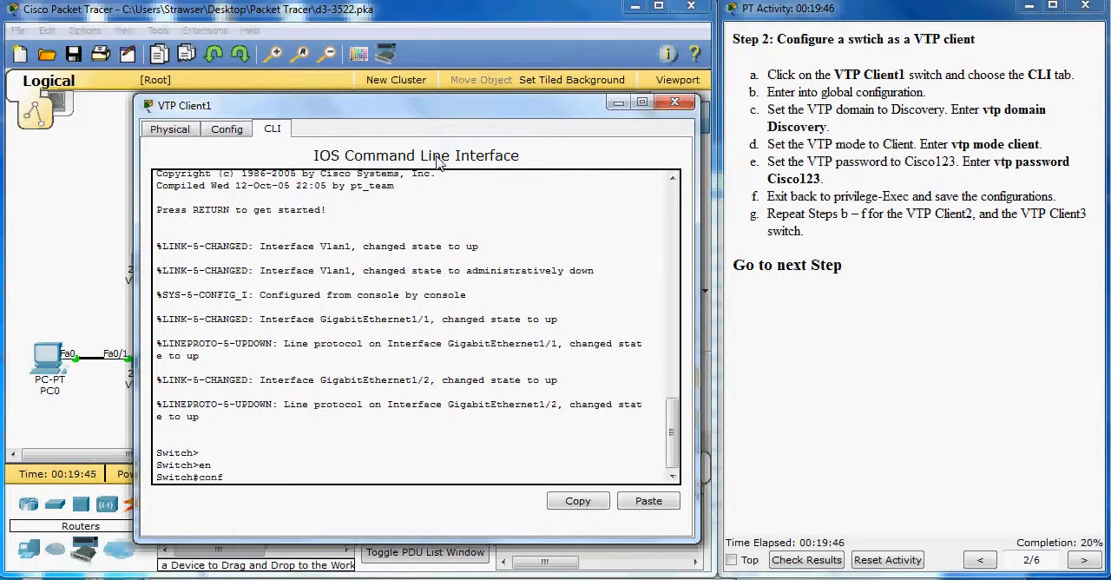
key("Return")
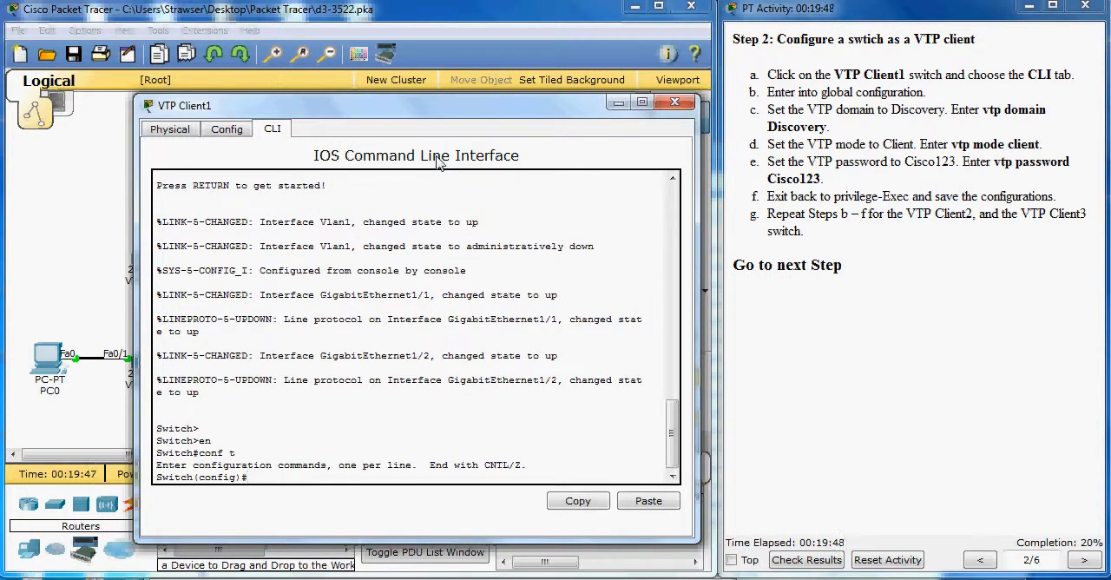
type("vtp domain Discover")
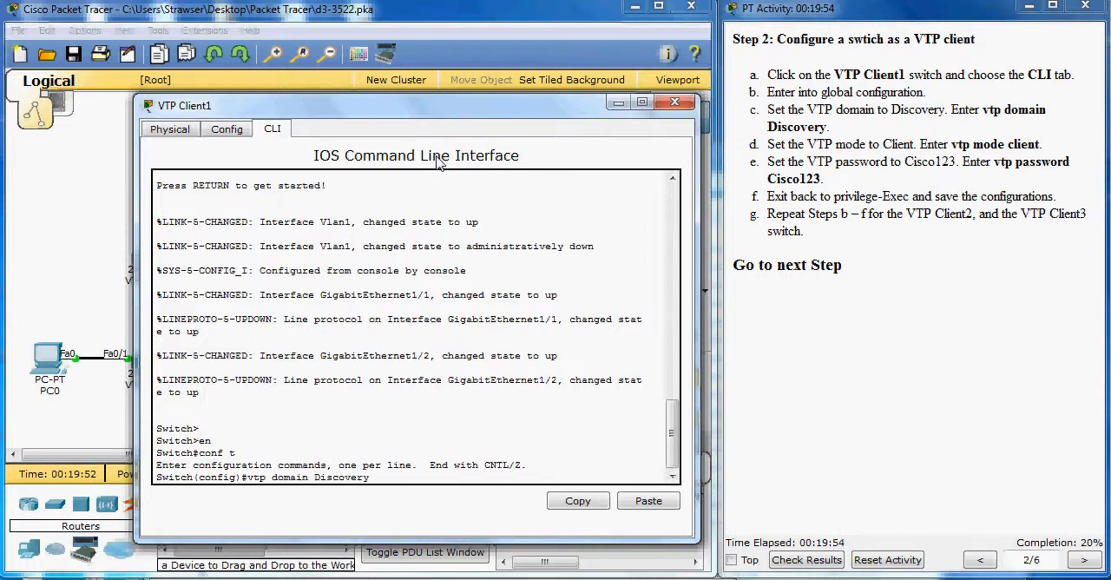
type("y")
key("Return")
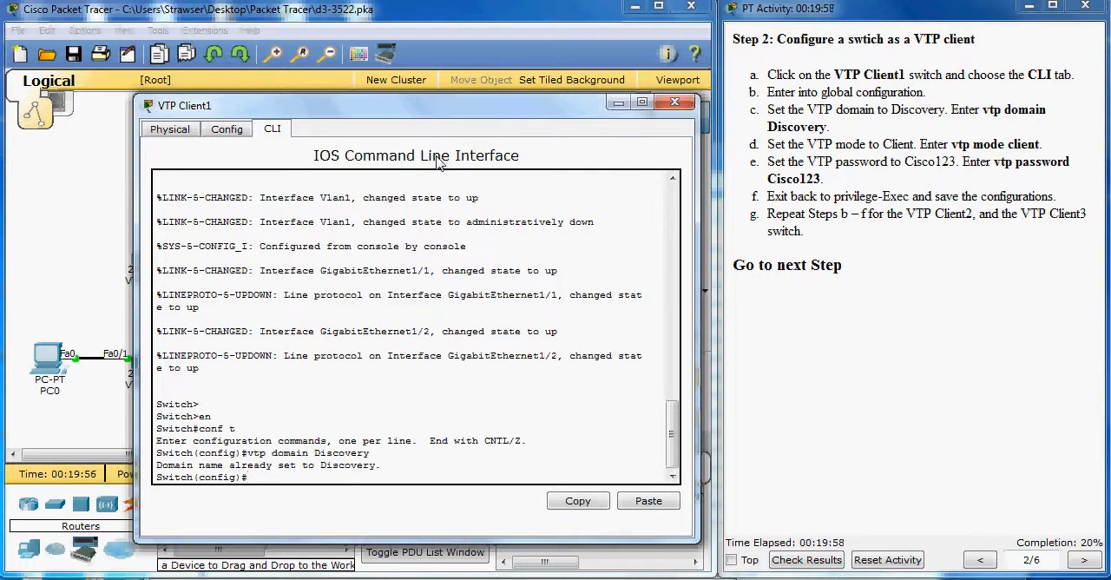
Step: Set the VTP mode to client on the VTP Client1 switch
type("vtop")
type(" mode")
key("BackSpace")
key("BackSpace")
key("BackSpace")
key("BackSpace")
key("BackSpace")
key("BackSpace")
type("p mode C")
key("BackSpace")
type("client")
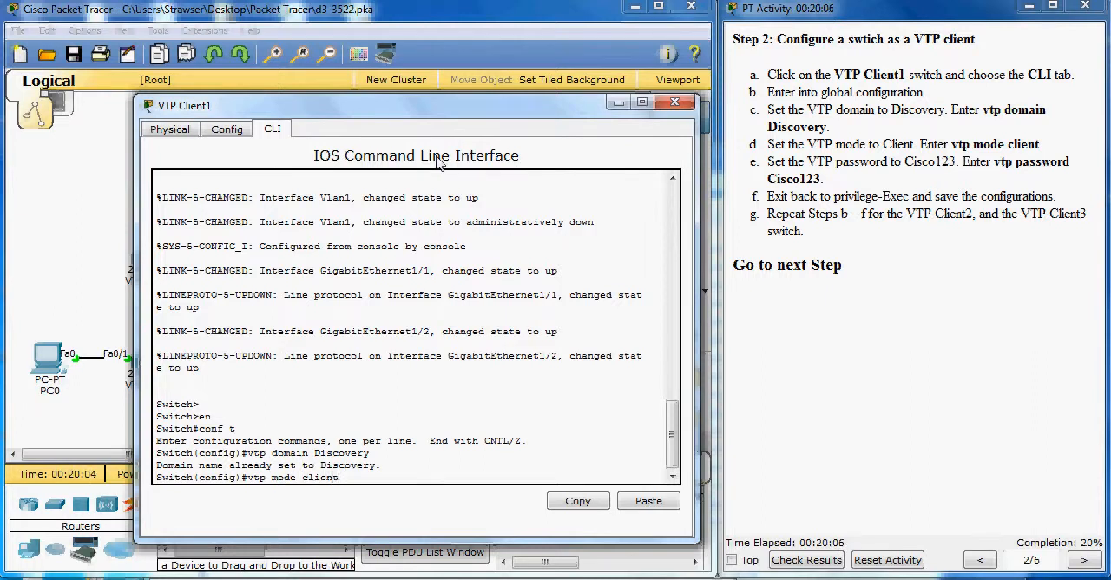
key("Return")
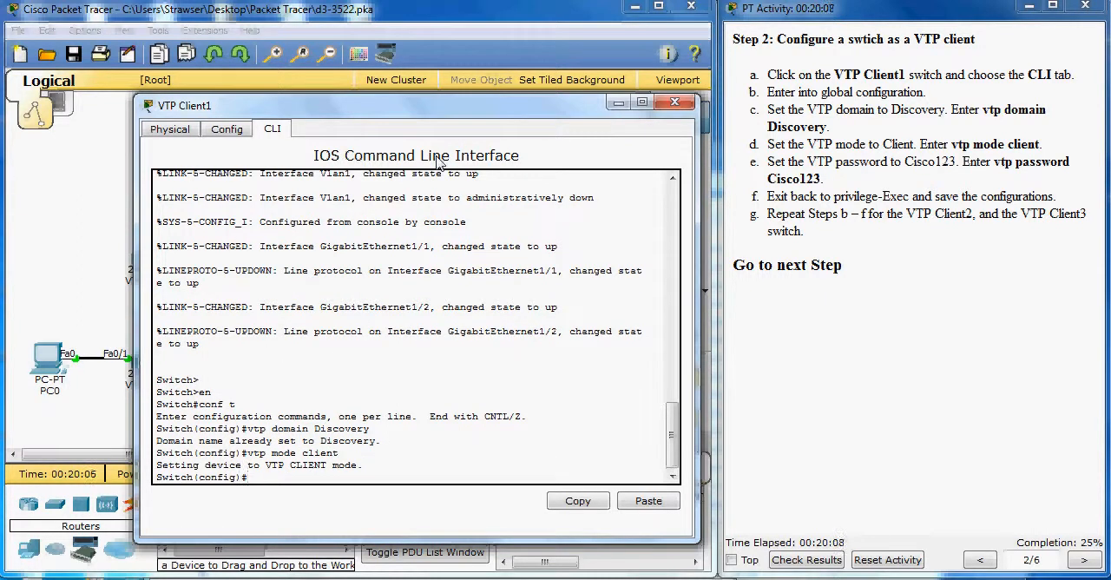
Step: Set the VTP password given in the instructions on the VTP Client1 switch
type("vtp password C")
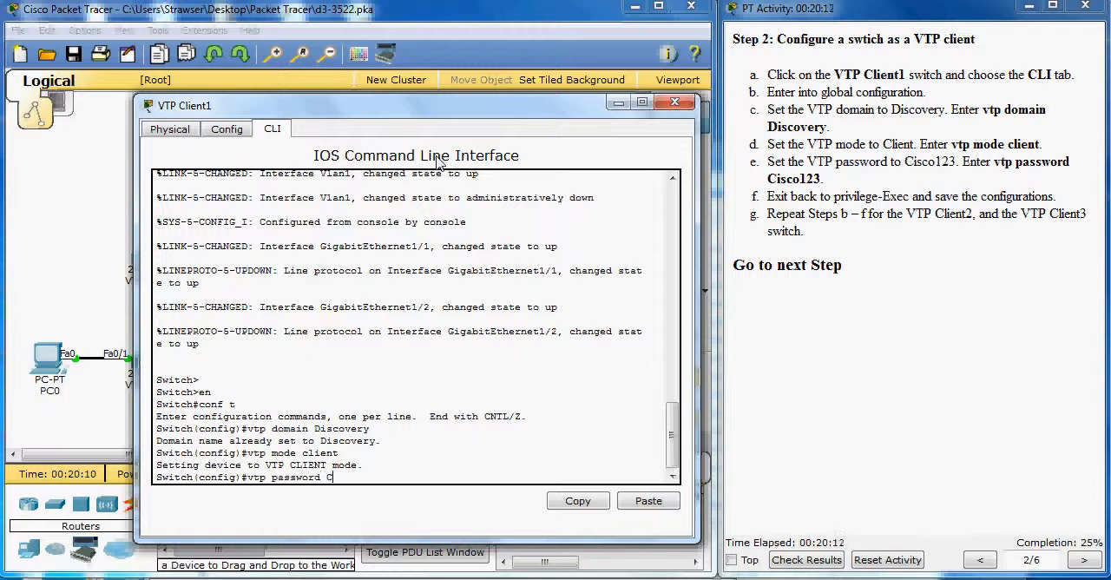
type("isco123")
key("Return")
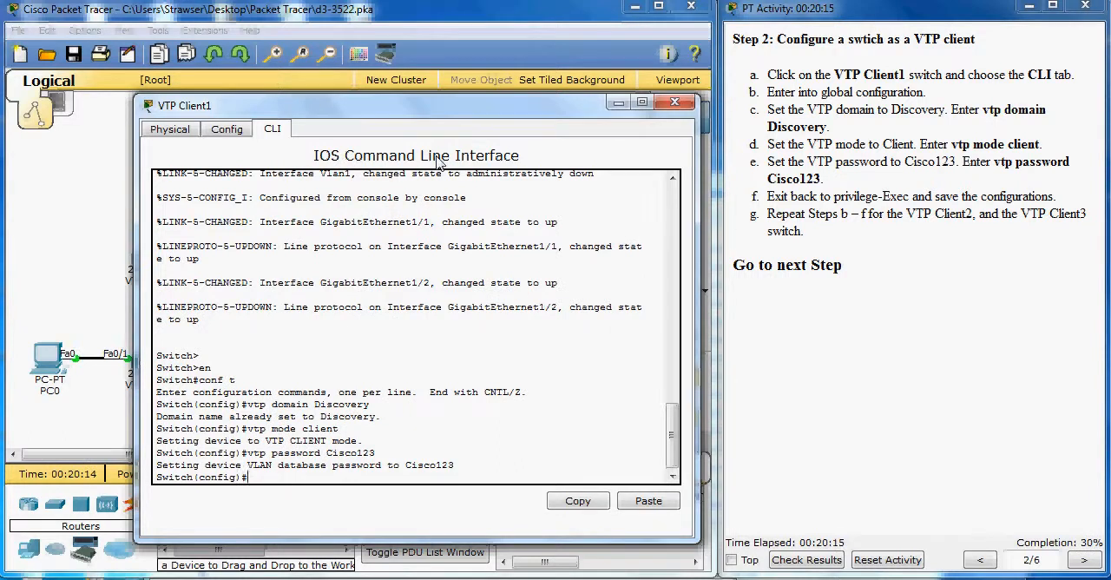
Step: Exit to privileged EXEC mode on VTP Client1 and copy the running configuration to the startup configuration
type("exit")
key("Return")
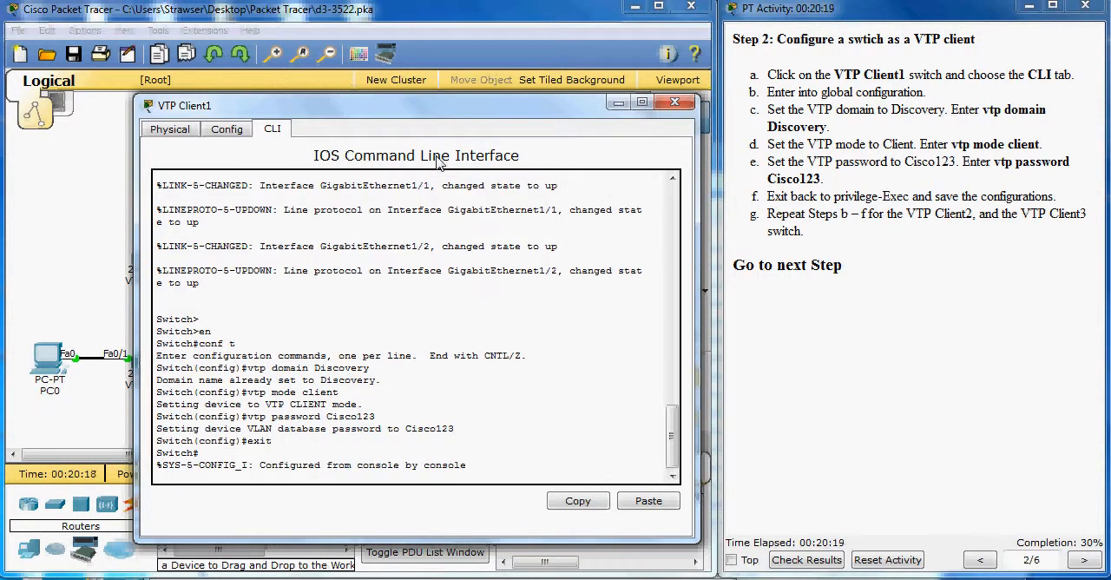
key("Return")
type("copy run start")
key("Return")
key("Return")
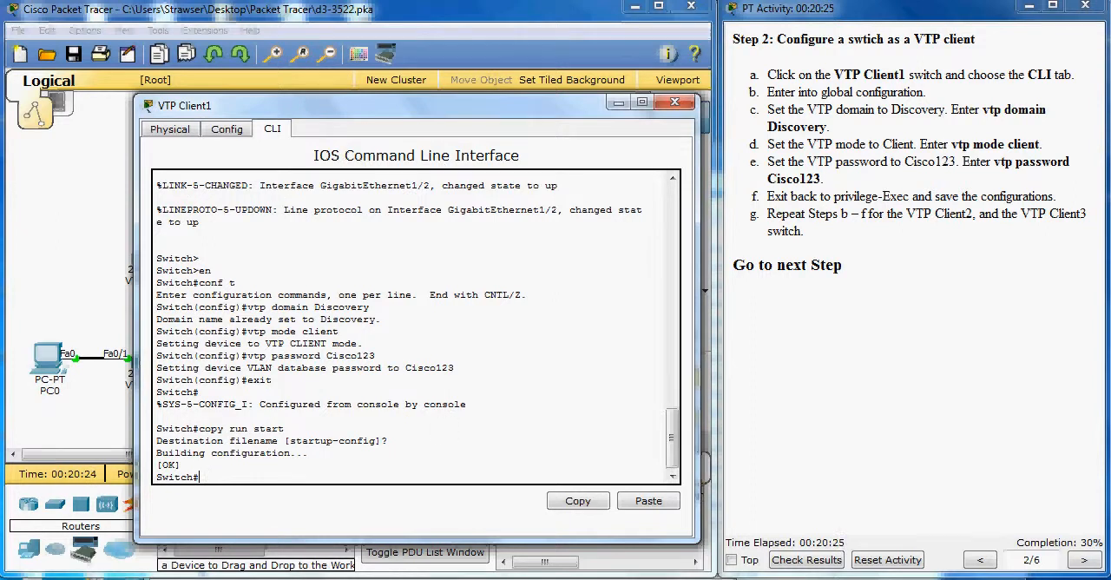
Step: Switch to Notepad and write a reusable script with the lines en, conf t, vtp domain Discovery and vtp mode client
left_click(512, 577)
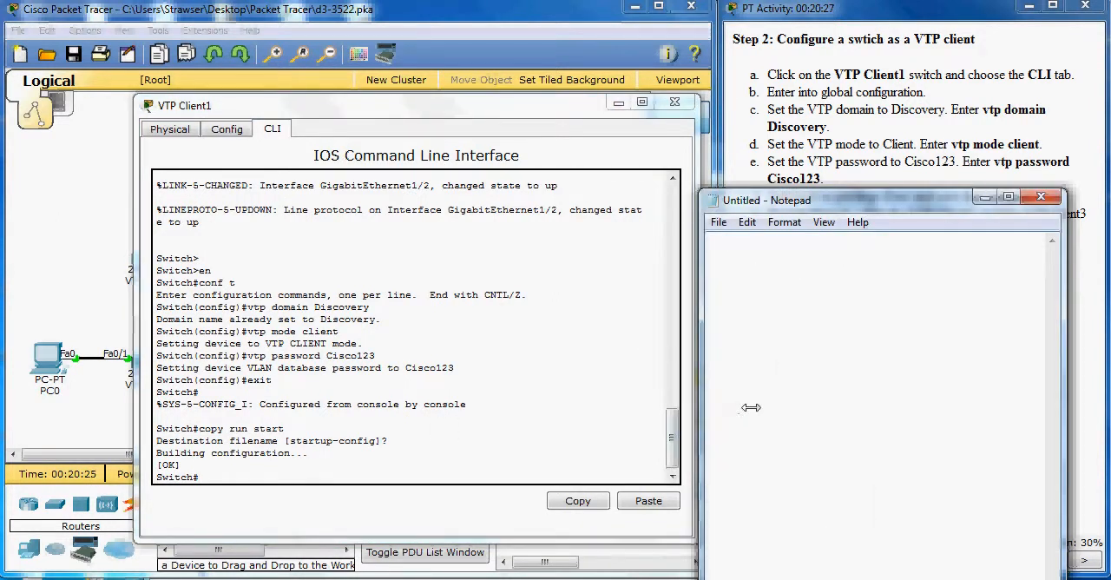
left_click_drag(828, 199, 756, 208)
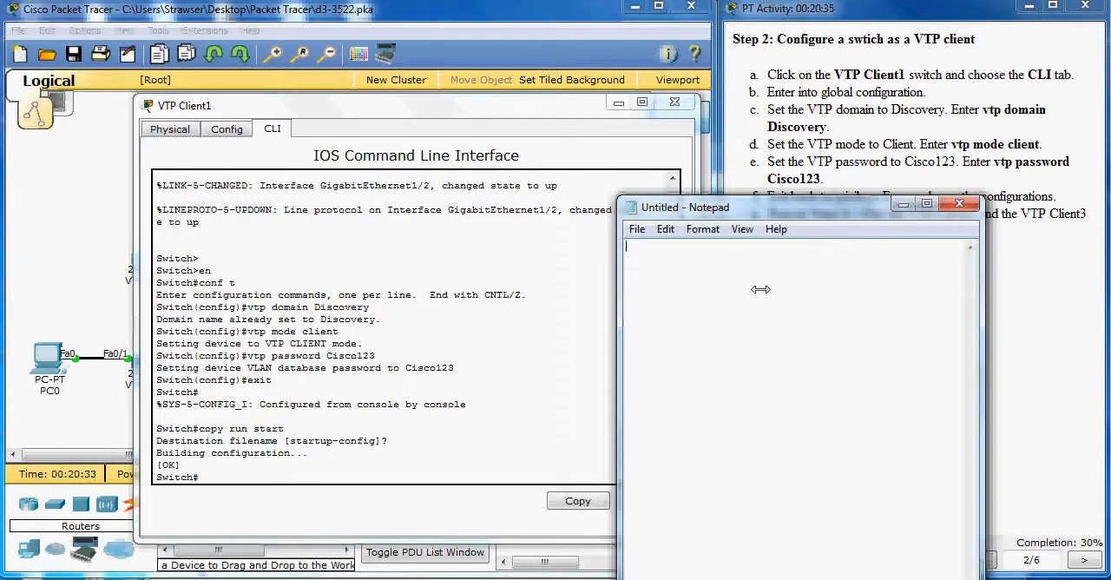
key("Return")
type("conf t ")
type("vtp ")
type("domain ")
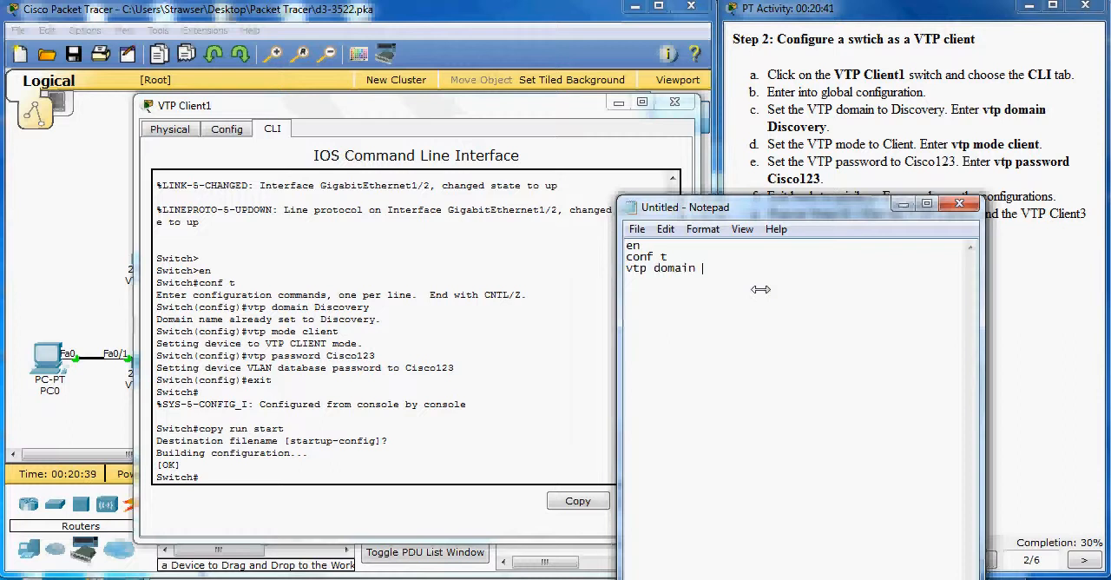
type("Discovery ")
type("v")
type("tp mode clie")
type("nt")
key("Return")
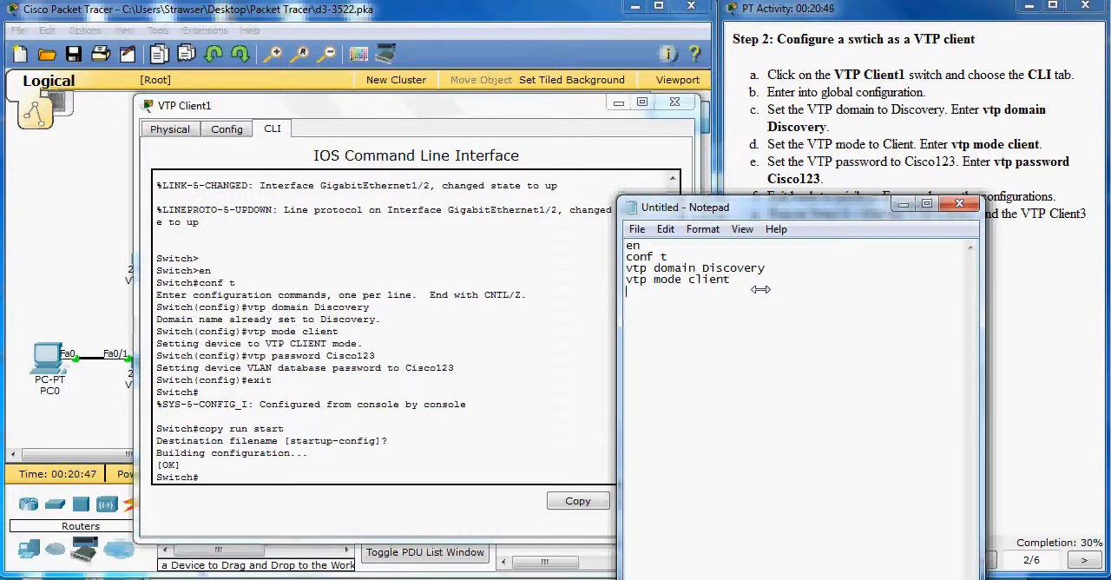
Step: Add a vtp password line with the VTP password from the instructions to the script
type("vtp password Cisco")
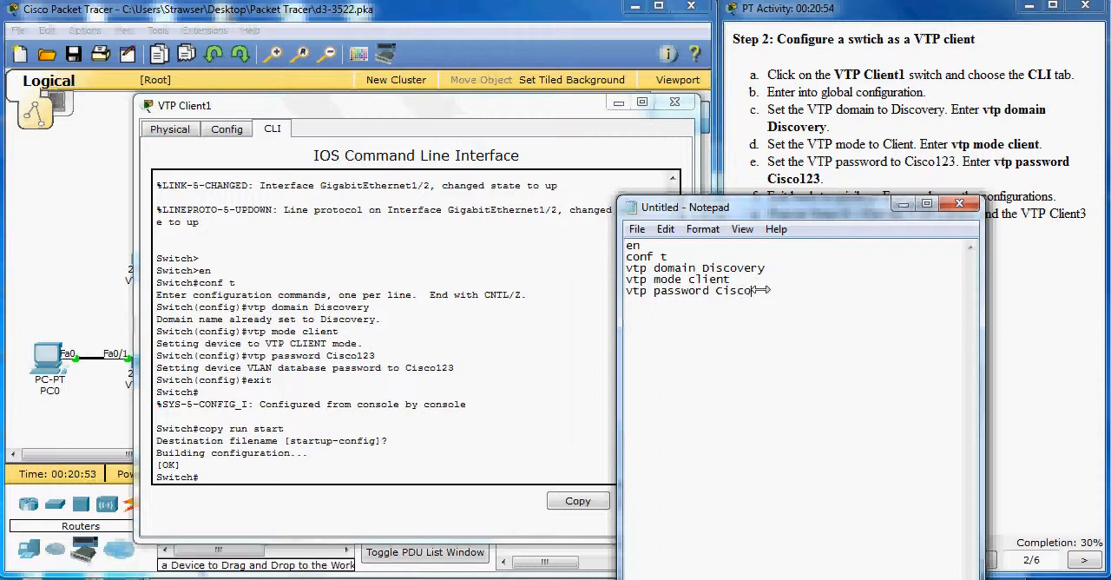
type("123")
key("Return")
Step: Finish the script with the lines exit and copy run start
type("exit ")
type("copy runs tar")
key("BackSpace")
key("BackSpace")
key("BackSpace")
type("tart")
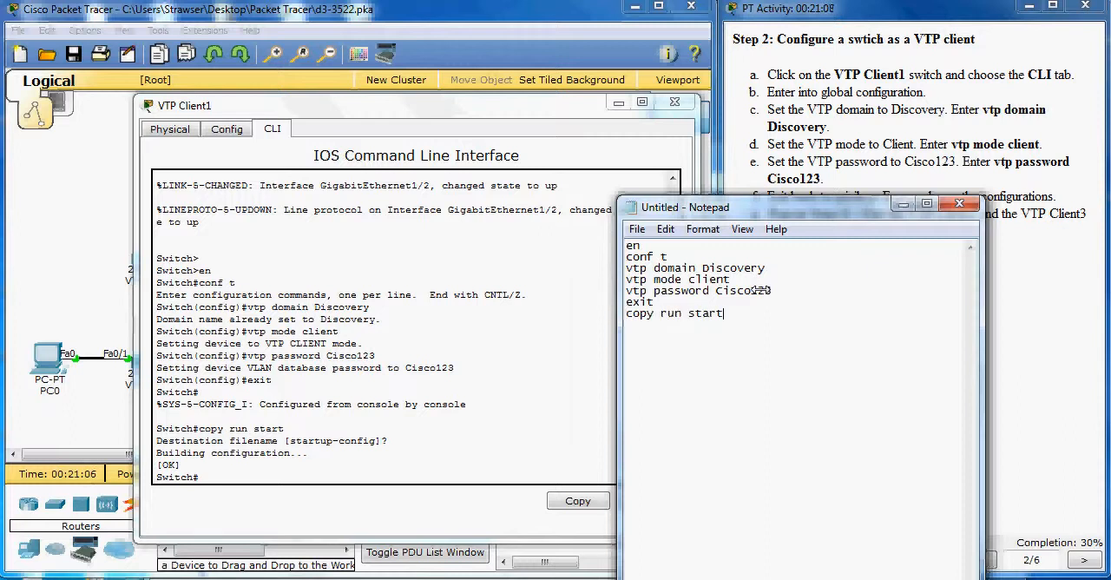
Step: Copy the whole command script, from en through copy run start, to the clipboard
left_click_drag(736, 318, 632, 247)
left_click_drag(738, 315, 627, 245)
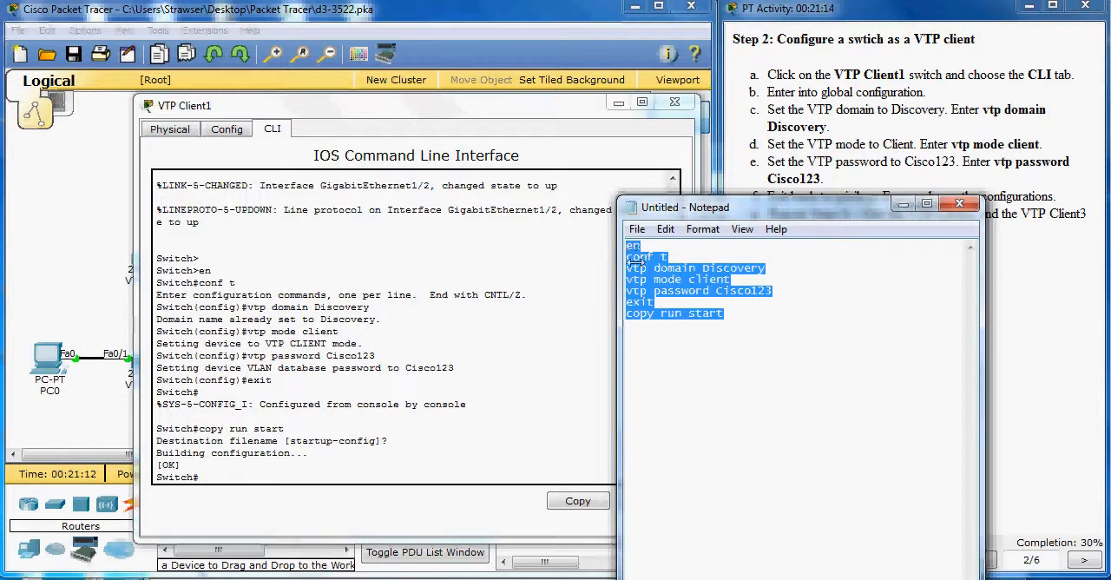
right_click(636, 269)
left_click(686, 327)
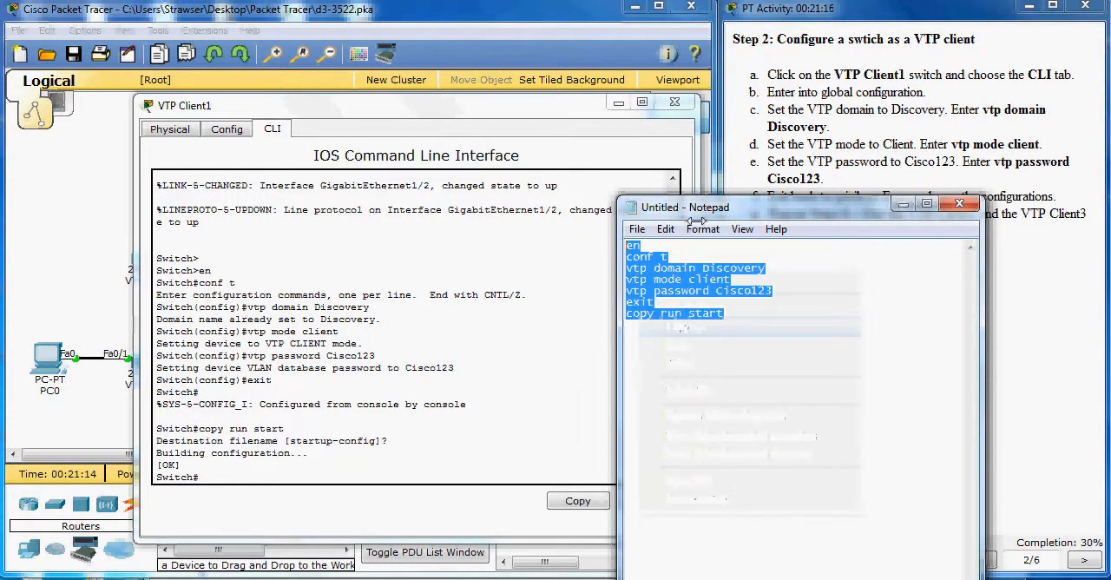
Step: Run the copied VTP client script, including its VTP password line, in the command line of the VTP Client2 switch
left_click(674, 101)
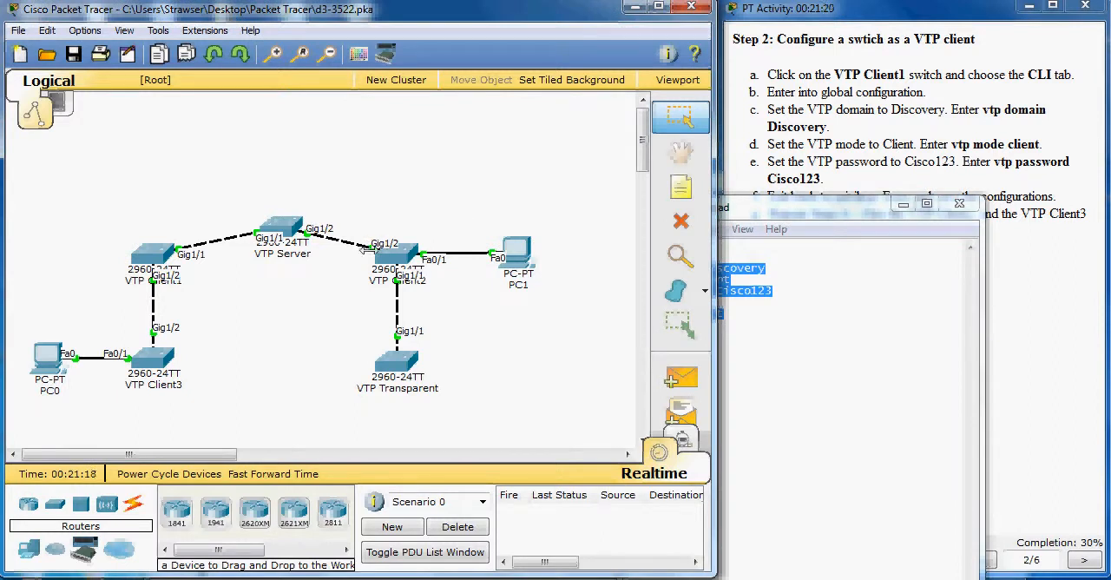
left_click(395, 253)
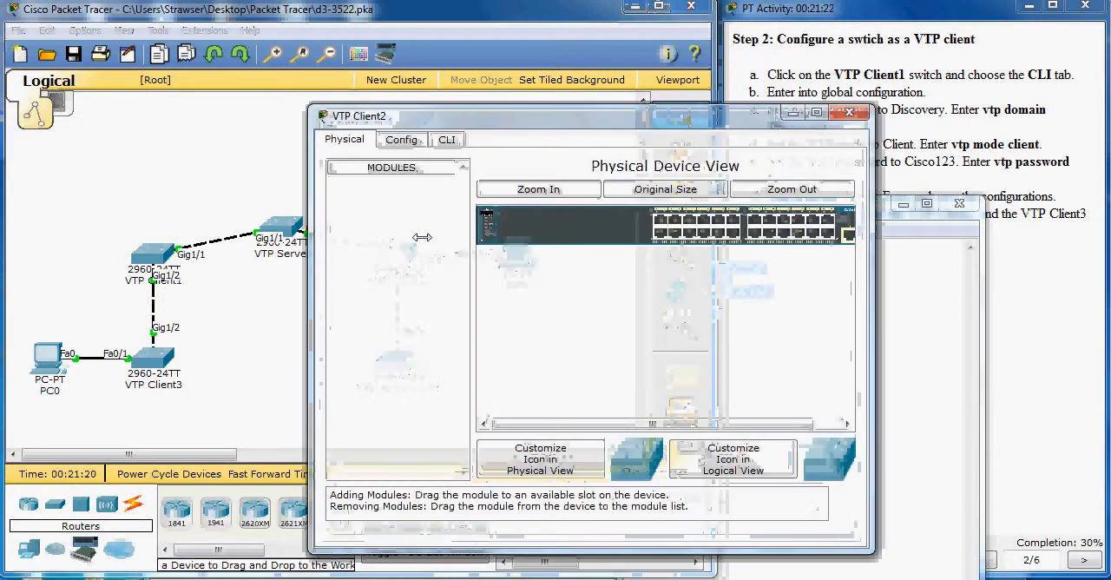
left_click(446, 138)
key("Return")
key("Return")
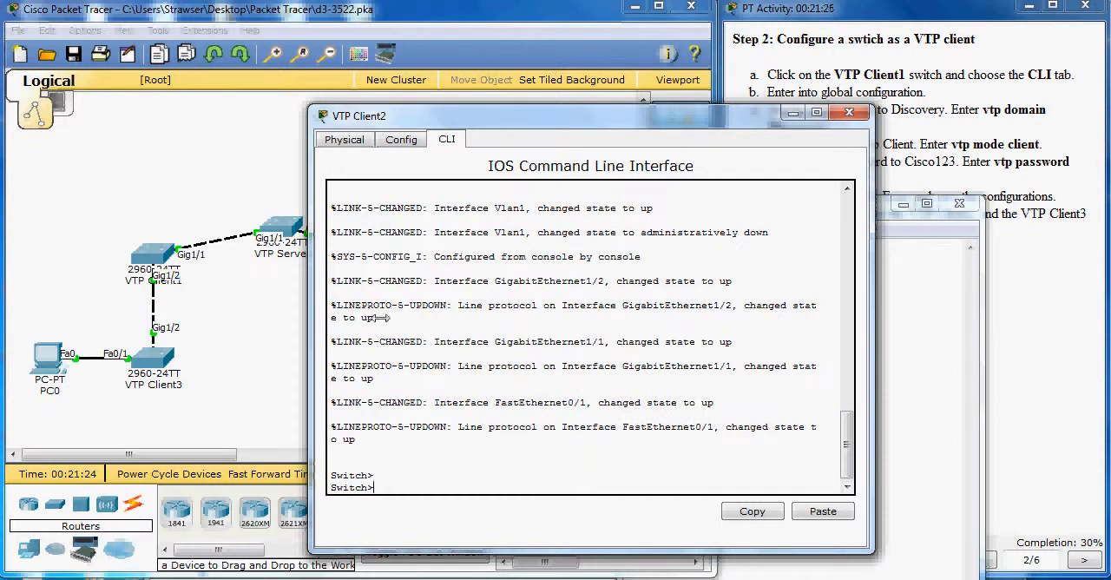
right_click(397, 490)
left_click(434, 520)
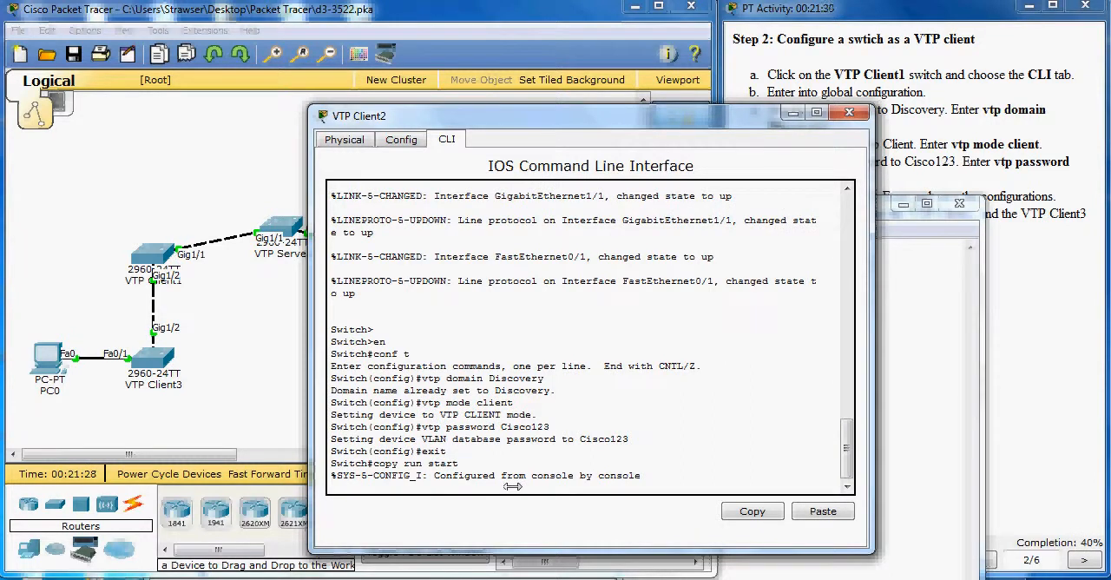
left_click(848, 113)
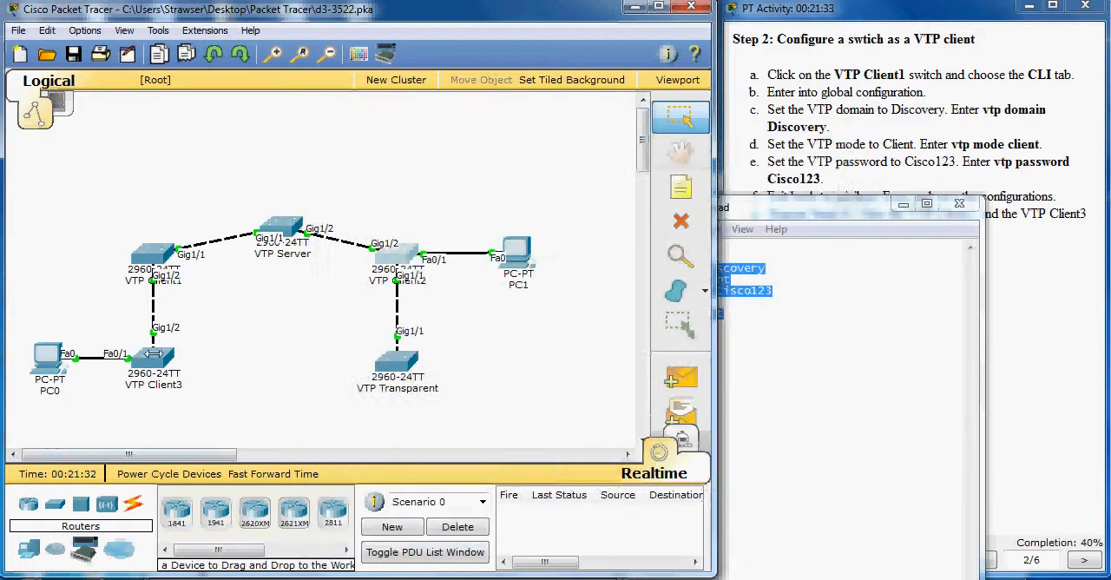
Step: Run the same copied client script with the VTP password on the VTP Client3 switch and close its window
left_click(153, 357)
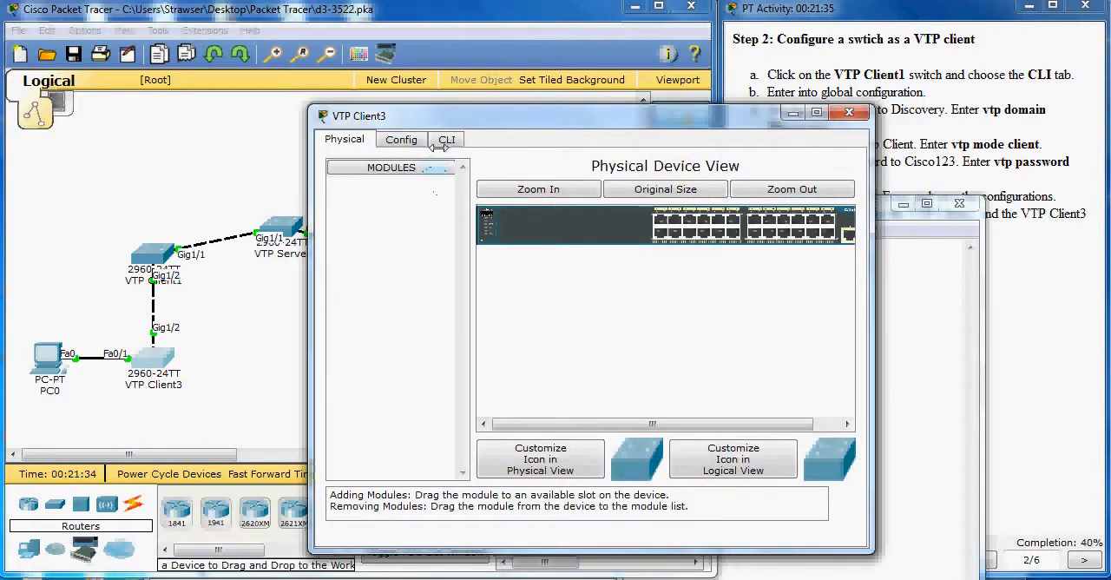
left_click(444, 141)
key("Return")
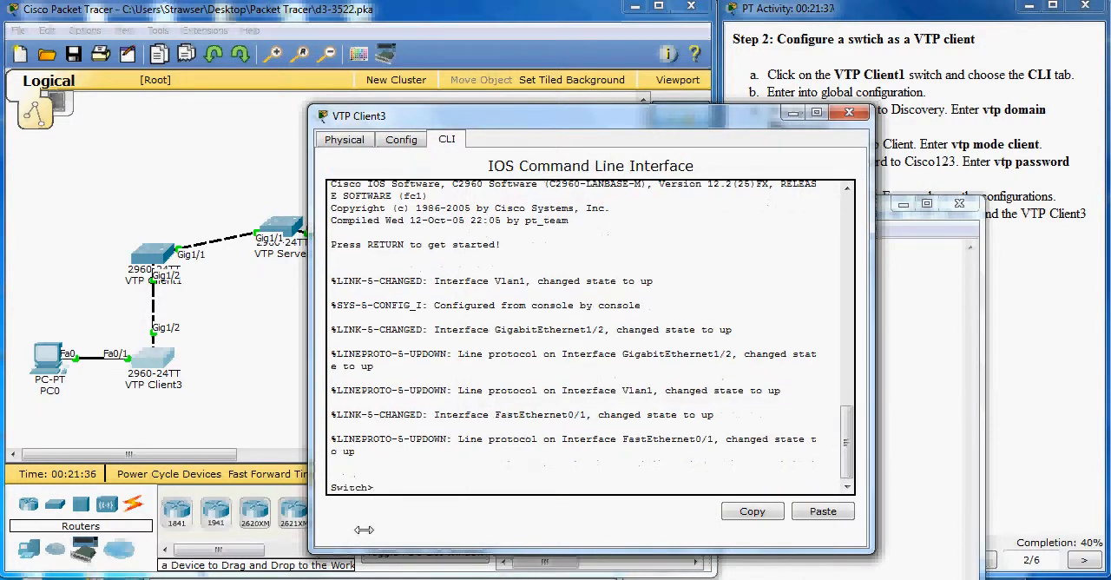
right_click(381, 492)
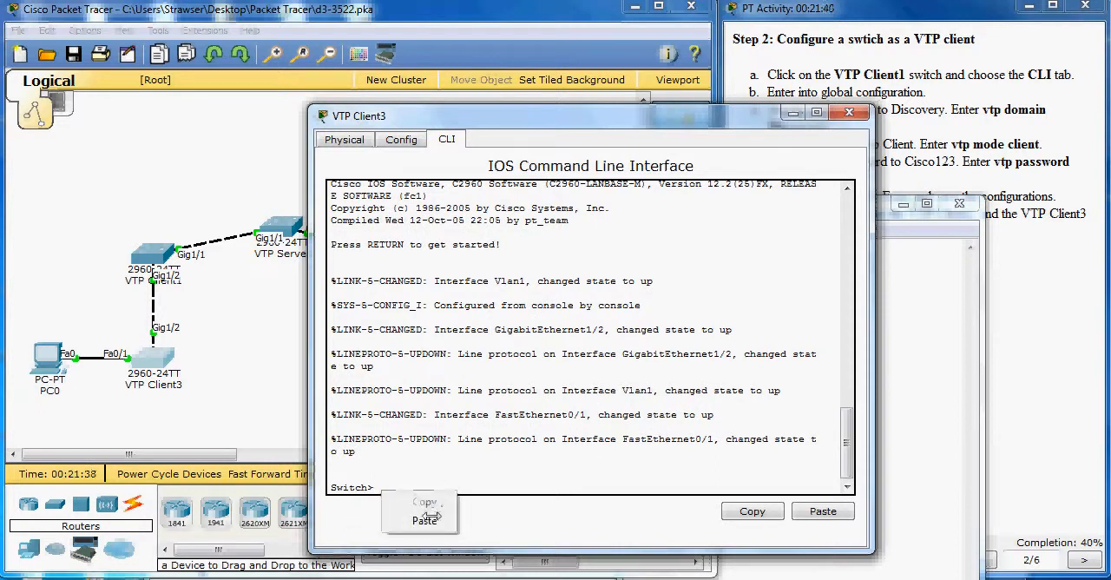
left_click(424, 518)
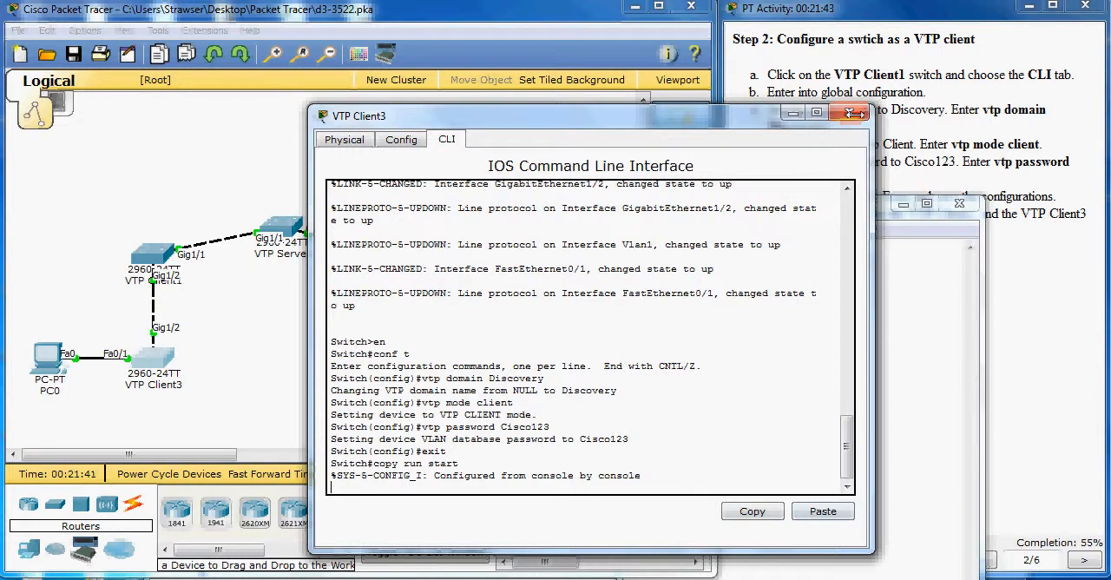
left_click(853, 113)
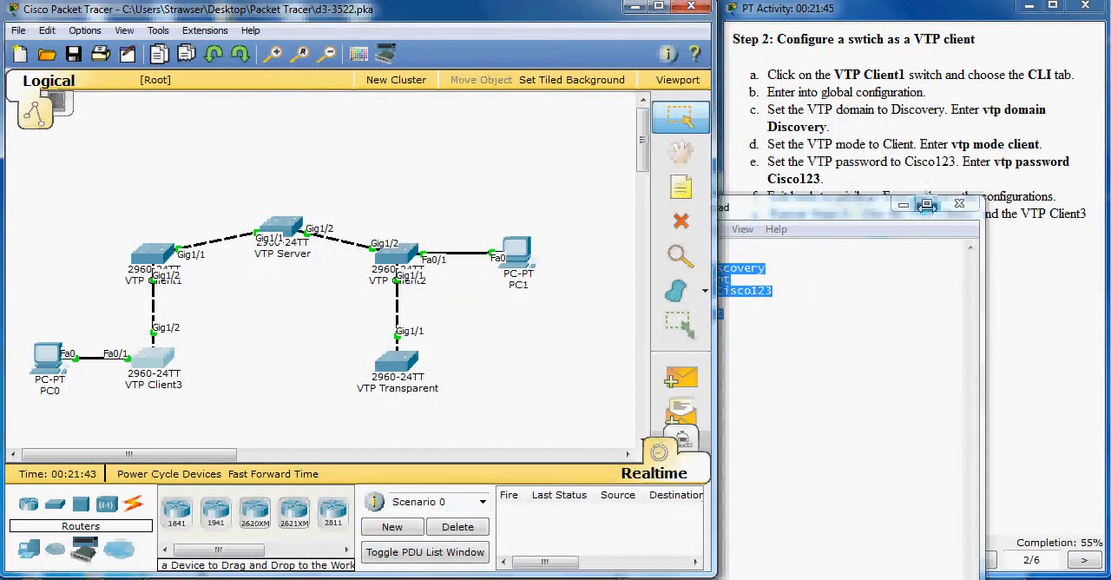
Step: Go to Step 3 of the activity instructions and enter global configuration mode with en and conf t on the VTP Transparent switch
left_click(959, 204)
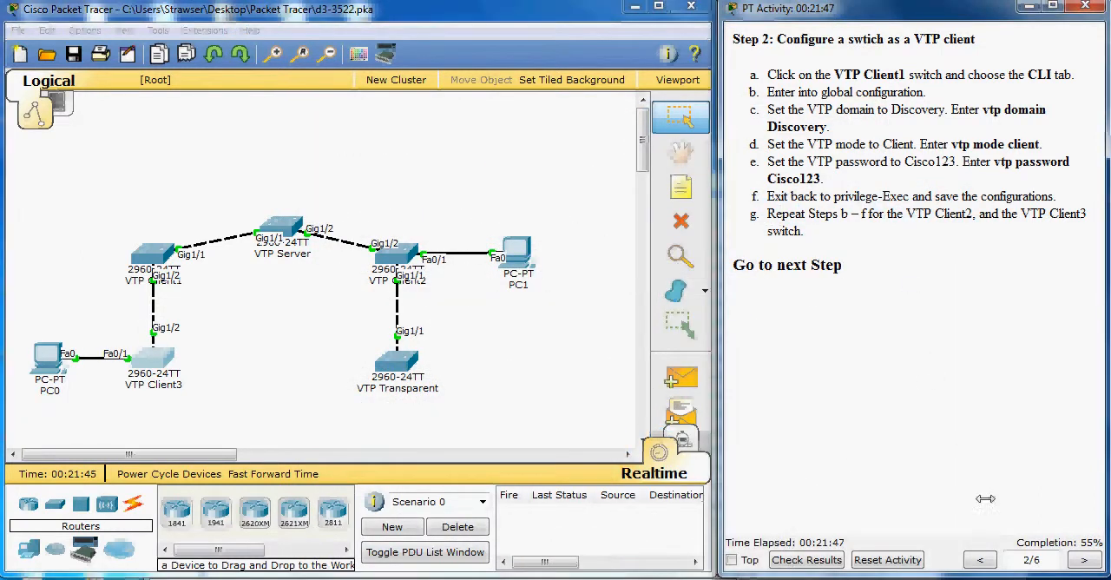
left_click(1083, 559)
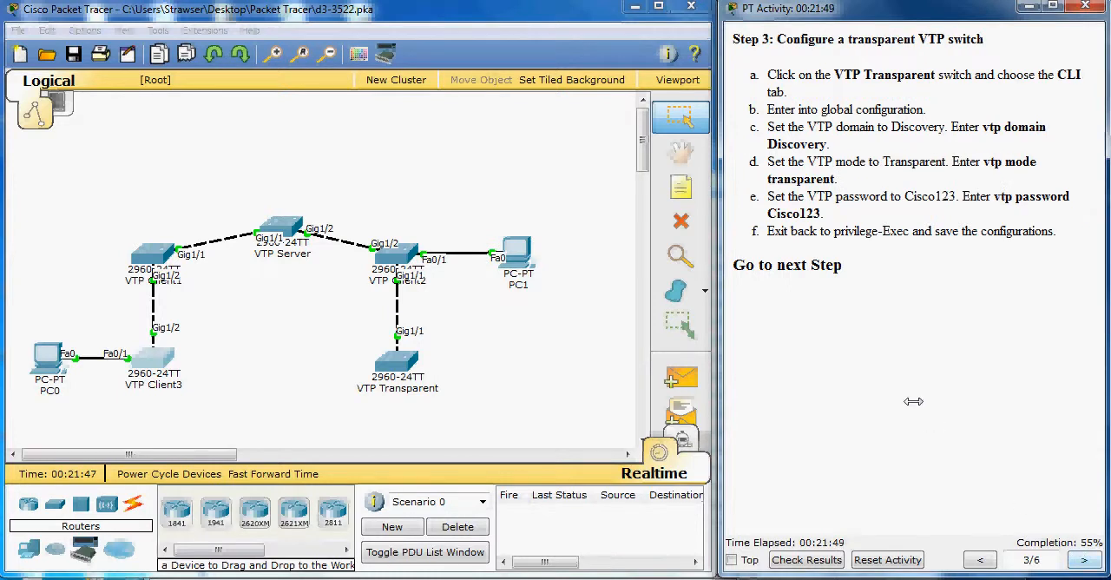
left_click(397, 358)
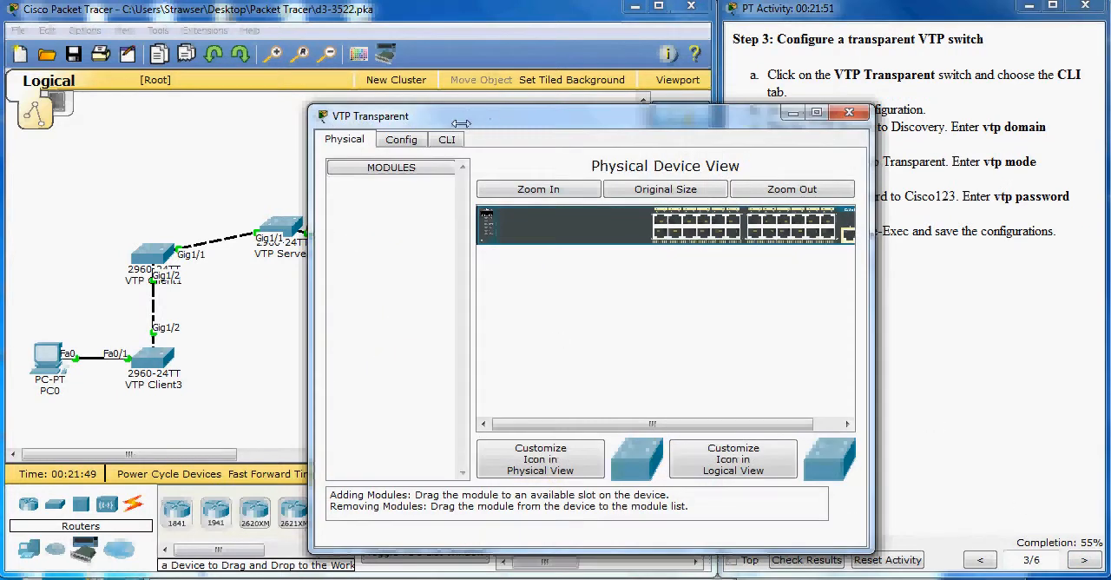
left_click(448, 138)
left_click_drag(489, 116, 326, 98)
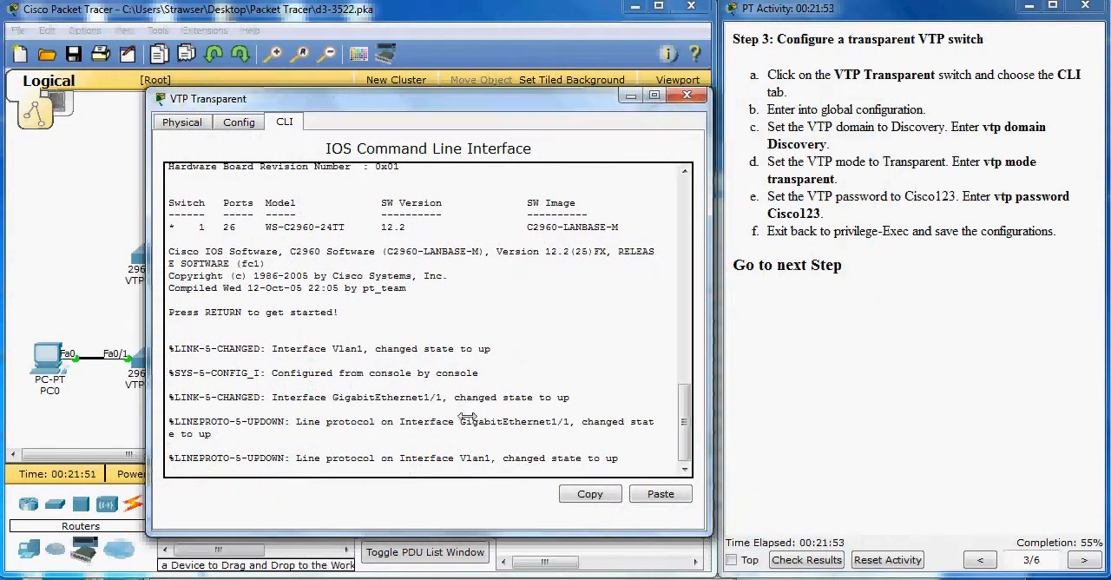
key("Return")
key("Return")
type("e")
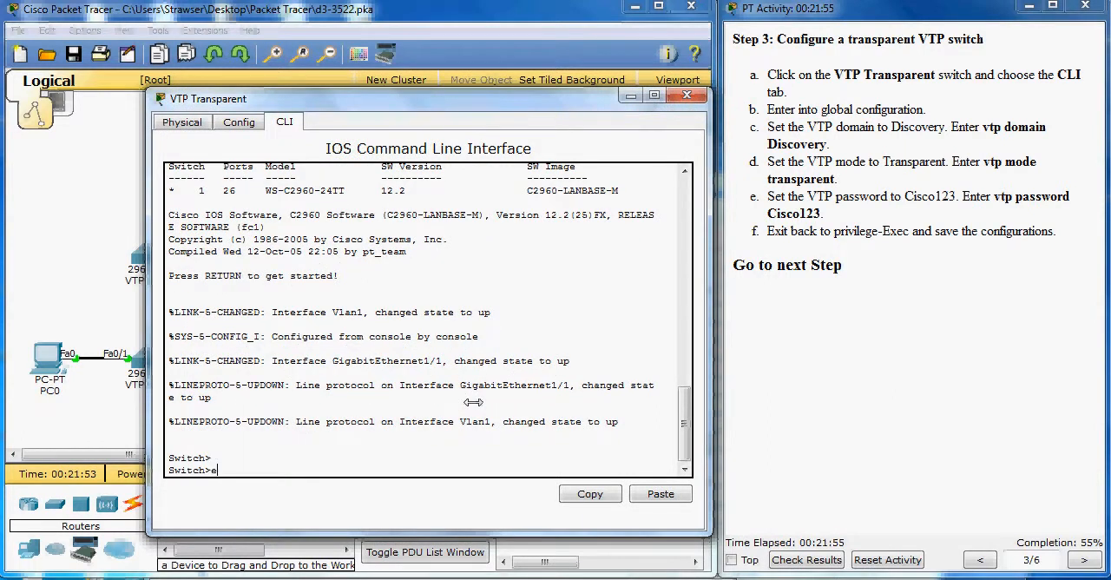
type("n")
key("Return")
type("conf t")
key("Return")
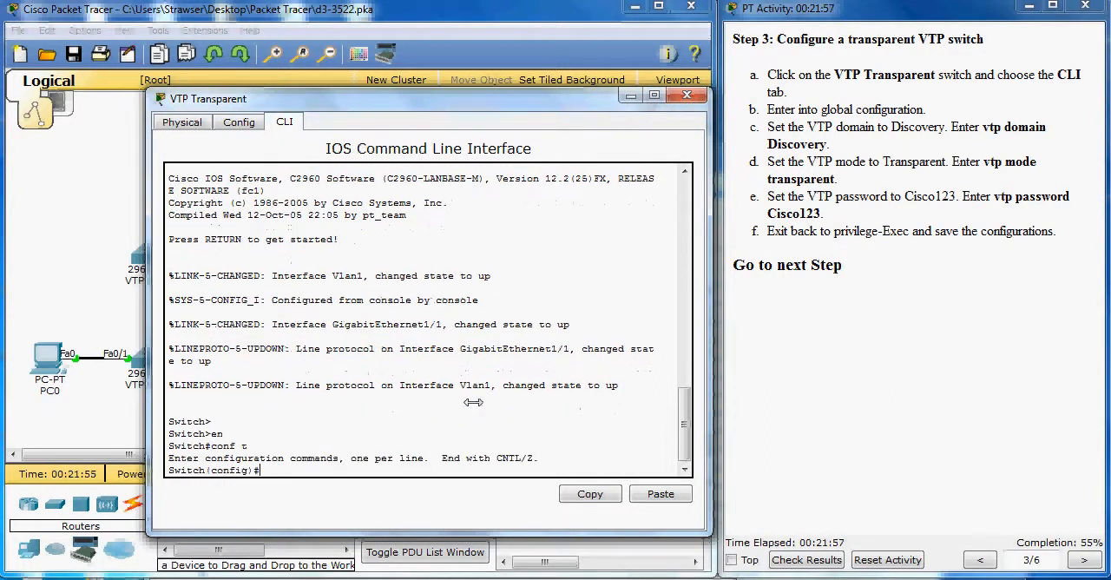
type("vtp")
key("BackSpace")
key("BackSpace")
key("BackSpace")
key("BackSpace")
key("BackSpace")
key("BackSpace")
Step: Switch to the Notepad script and change its mode line to vtp mode transparent
mouse_move(559, 579)
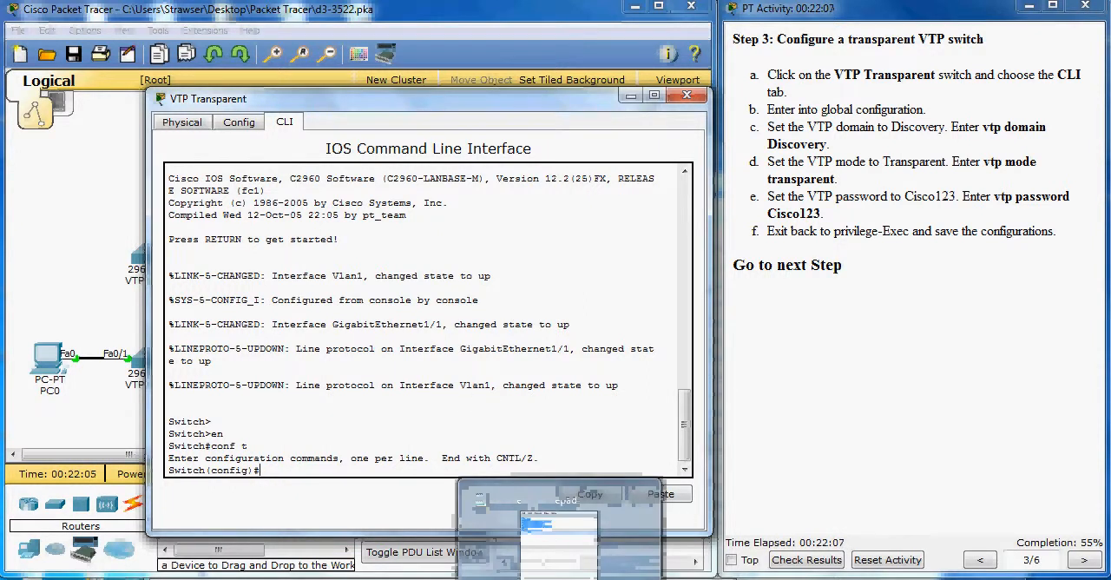
left_click(560, 534)
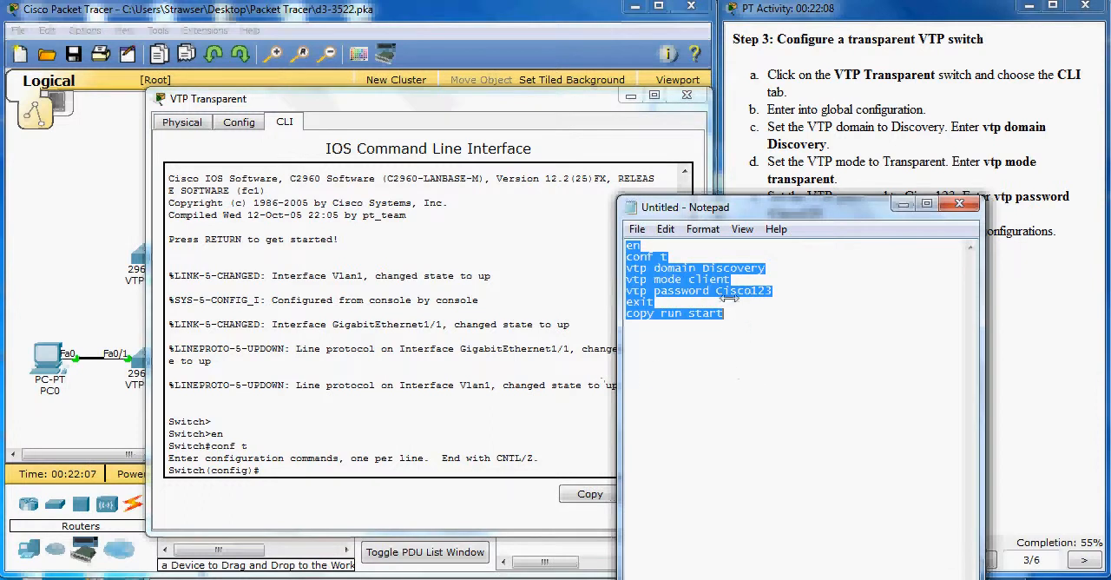
double_click(709, 280)
type("trab")
key("BackSpace")
type("nsparent")
key("Return")
key("BackSpace")
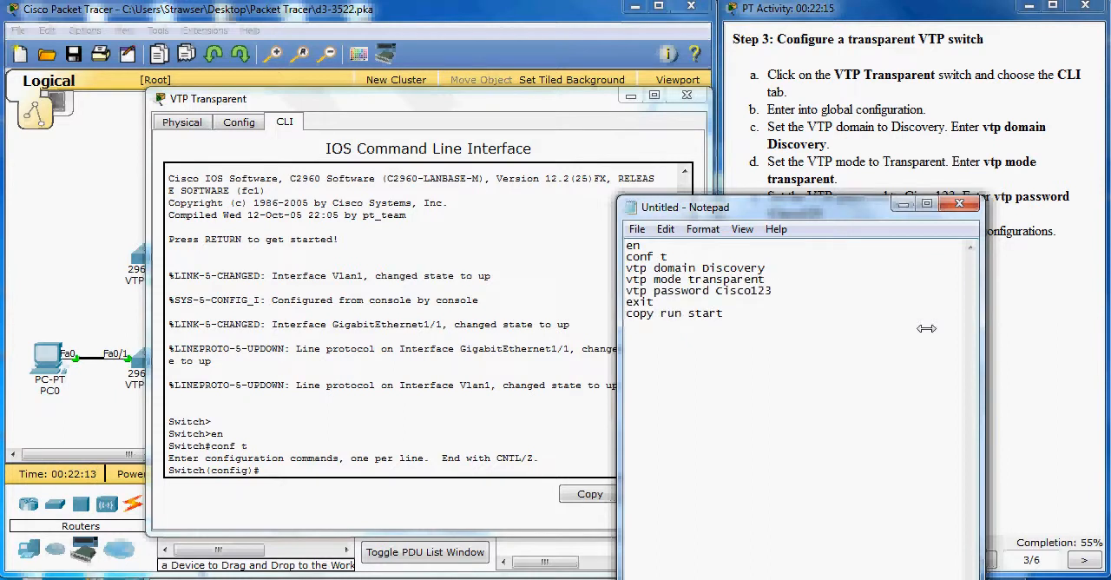
Step: Copy the script lines from vtp domain Discovery through copy run start, including the VTP password, and run them on the VTP Transparent switch
left_click_drag(766, 325, 621, 268)
right_click(653, 270)
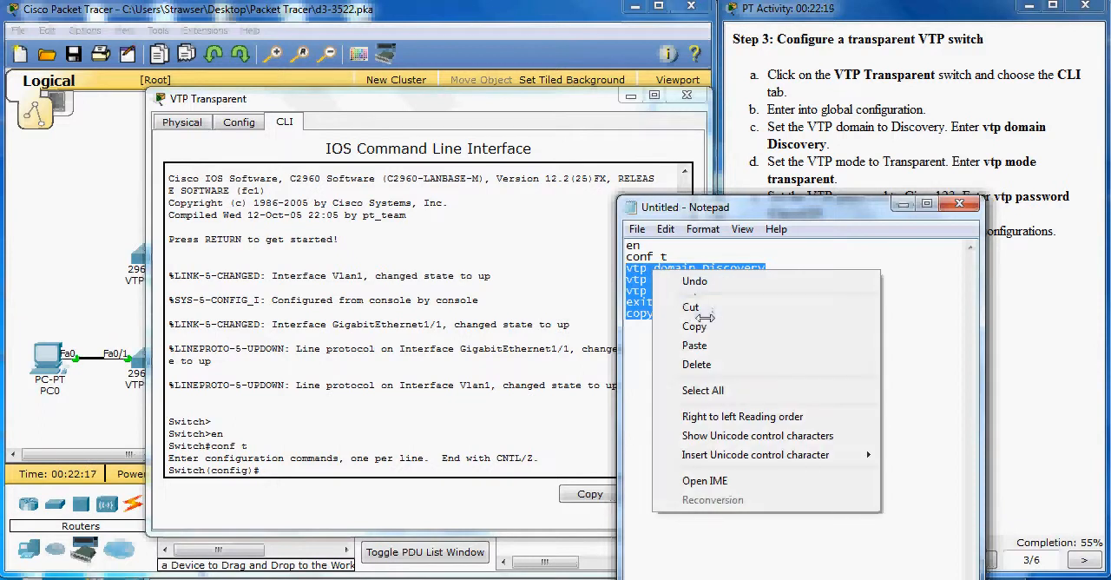
left_click(698, 324)
left_click(294, 474)
right_click(293, 475)
left_click(336, 505)
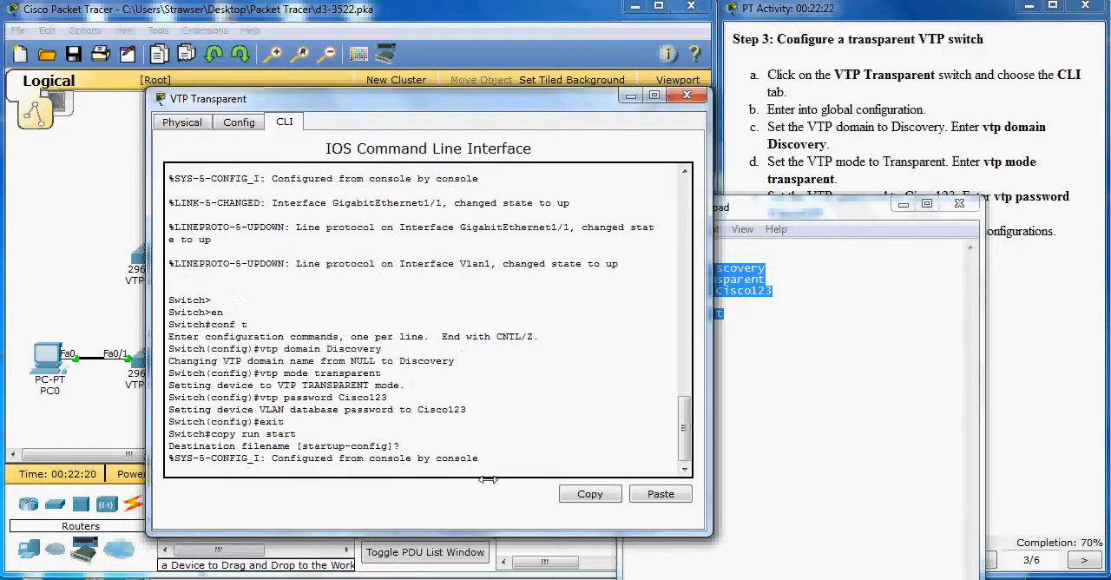
left_click(686, 94)
Step: Go to Step 4 of the activity instructions and enter global configuration mode with conf t on the VTP Server switch
left_click(824, 145)
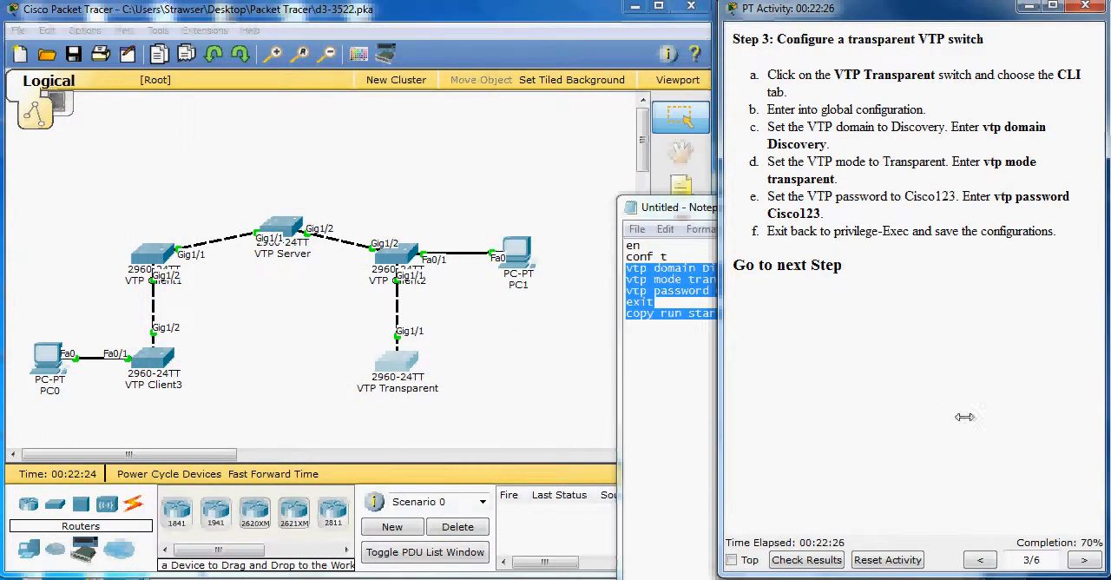
left_click(1083, 557)
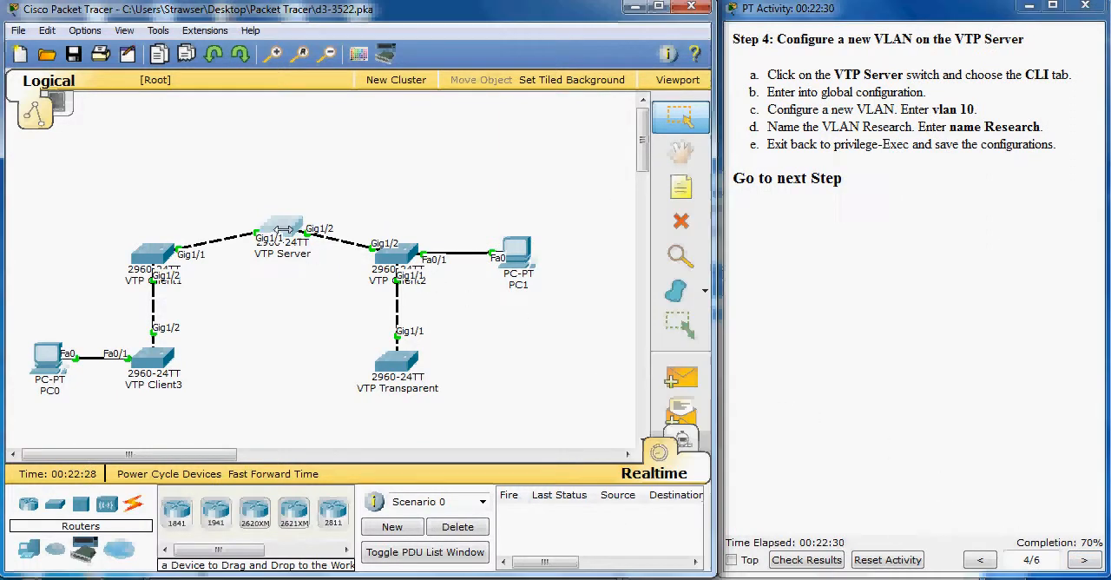
left_click(280, 229)
left_click_drag(597, 118, 437, 97)
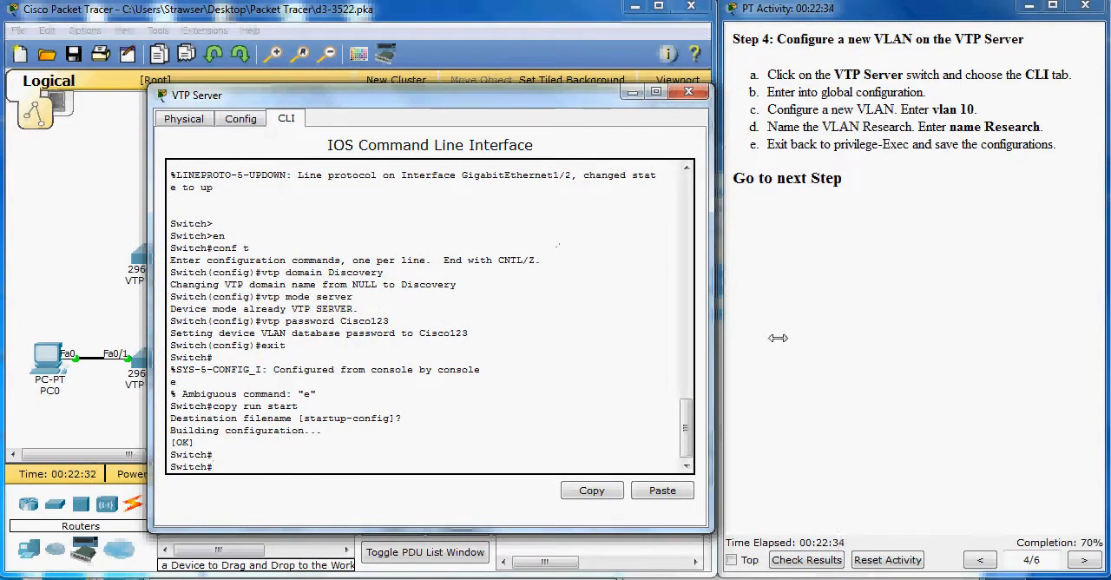
type("f t")
key("Return")
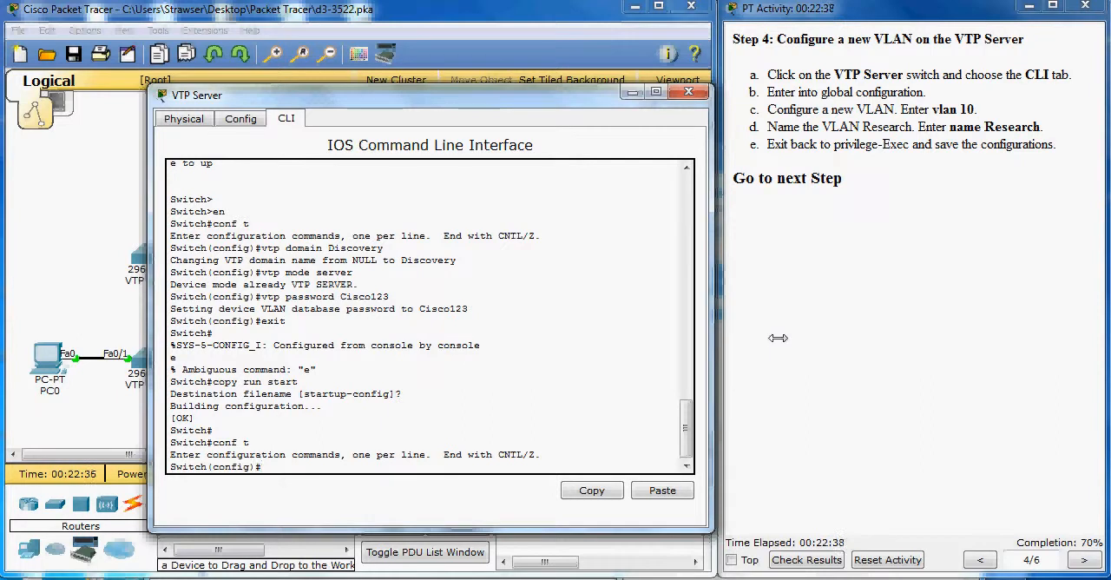
Step: Create VLAN 10 on the VTP Server switch and name it Research
type("vlan 10")
key("Return")
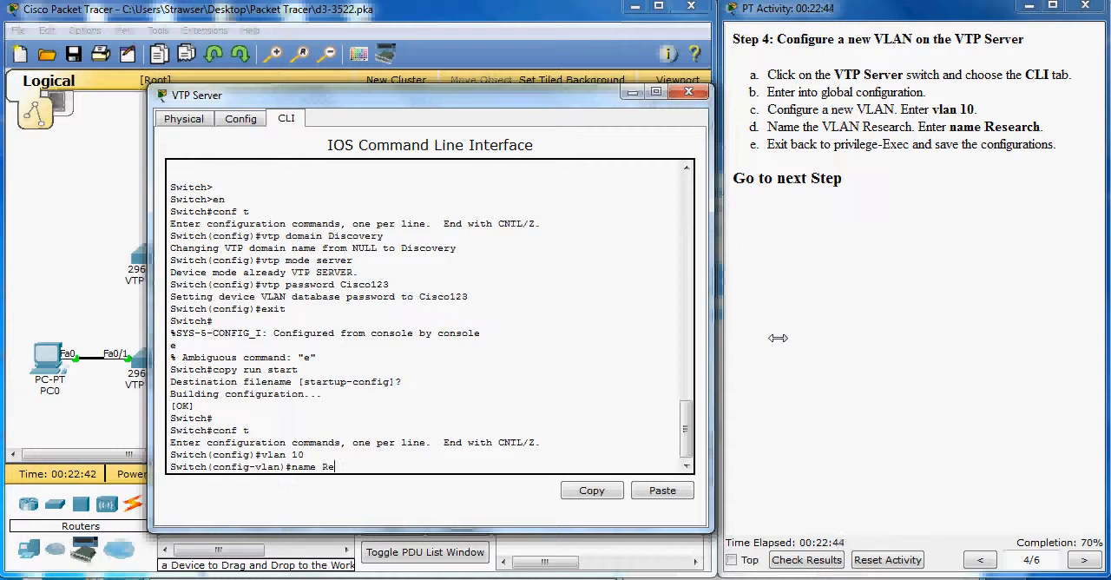
type("name Research")
key("Return")
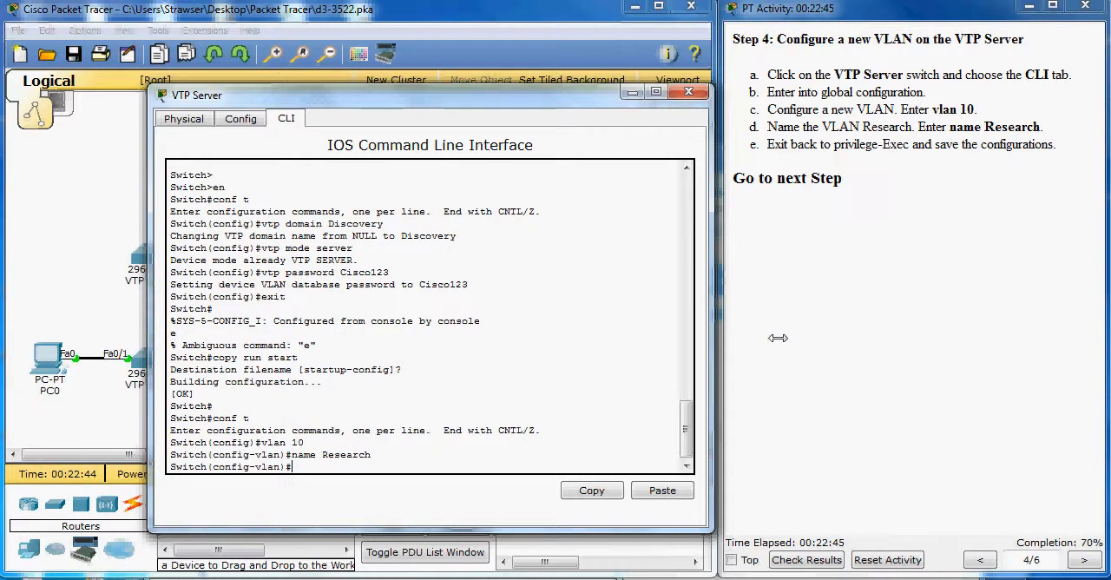
Step: Leave VLAN configuration with end and save the server's running configuration with copy run start, accepting the default destination filename
type("exi")
key("BackSpace")
key("BackSpace")
type("nd")
key("Return")
key("Return")
type("copy run start")
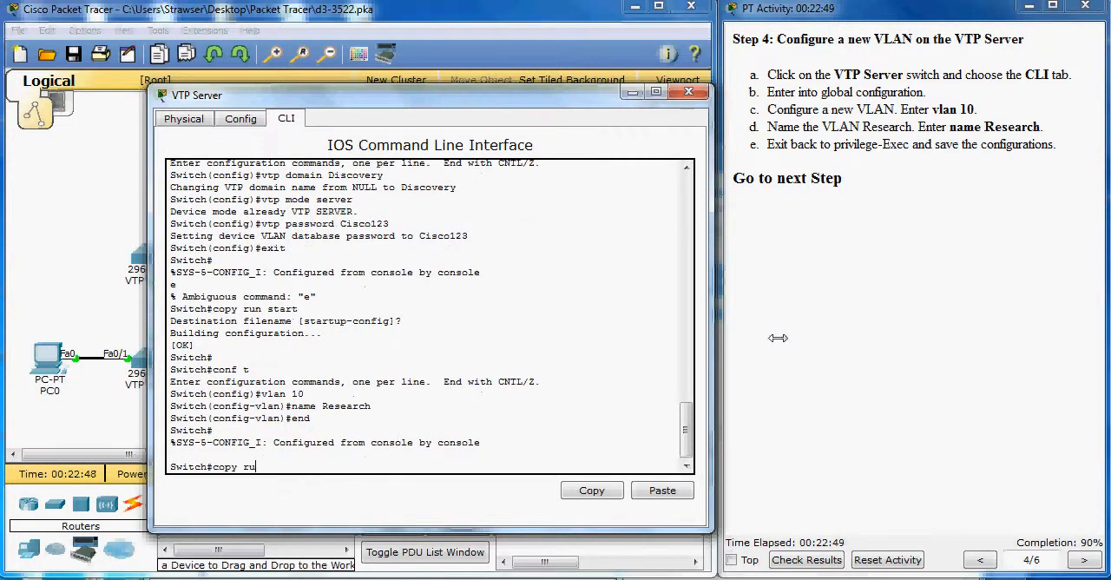
key("Return")
key("Return")
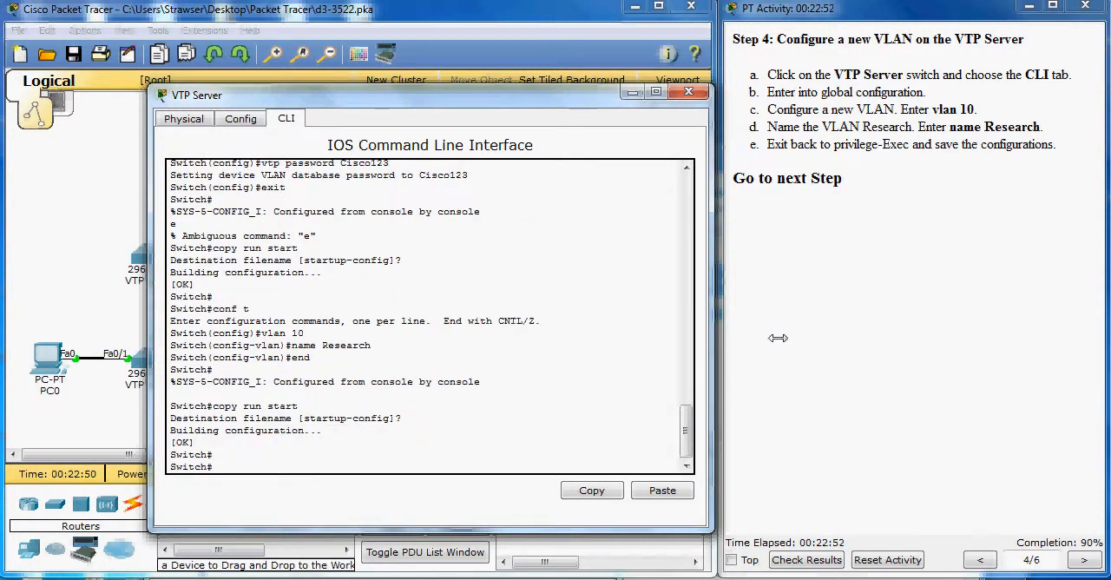
Step: Go to Step 5 of the activity instructions and check the VTP Server's mode and domain with show vtp status
left_click(1081, 560)
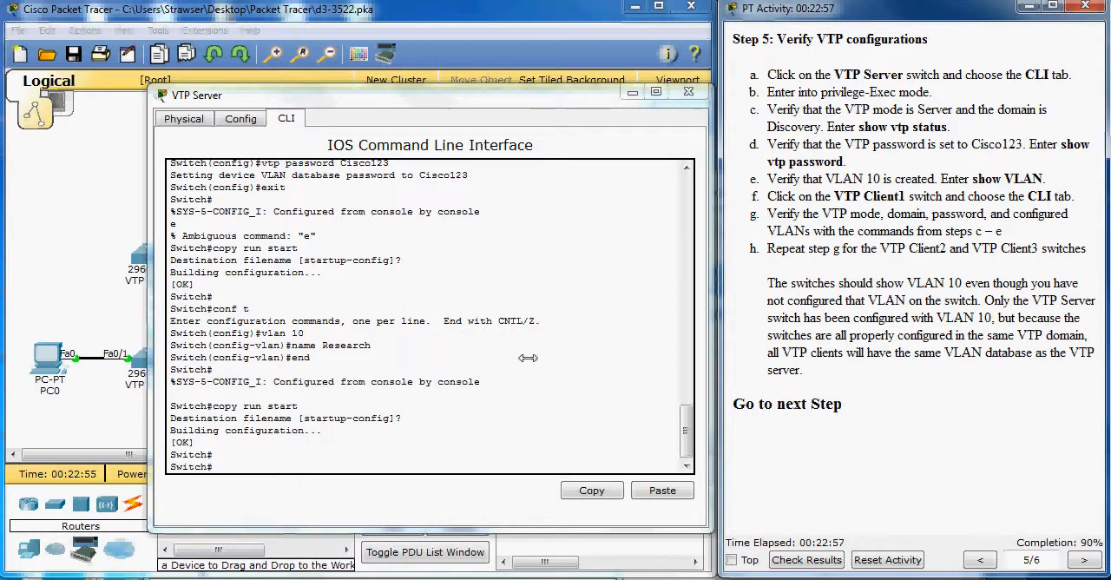
left_click_drag(415, 93, 386, 139)
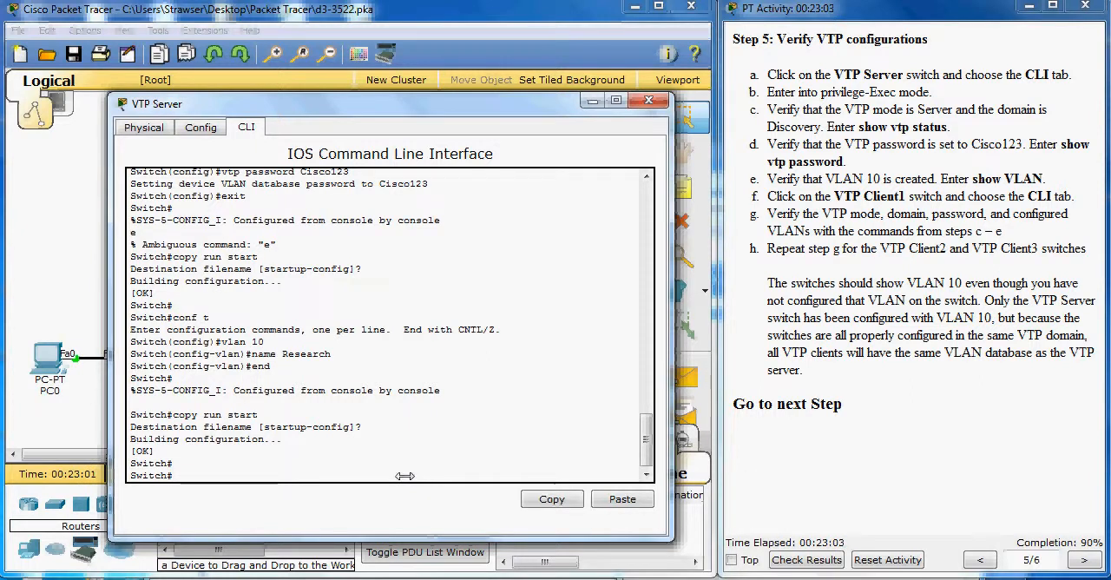
type("con")
type("s")
type("how vtp sta")
type("u")
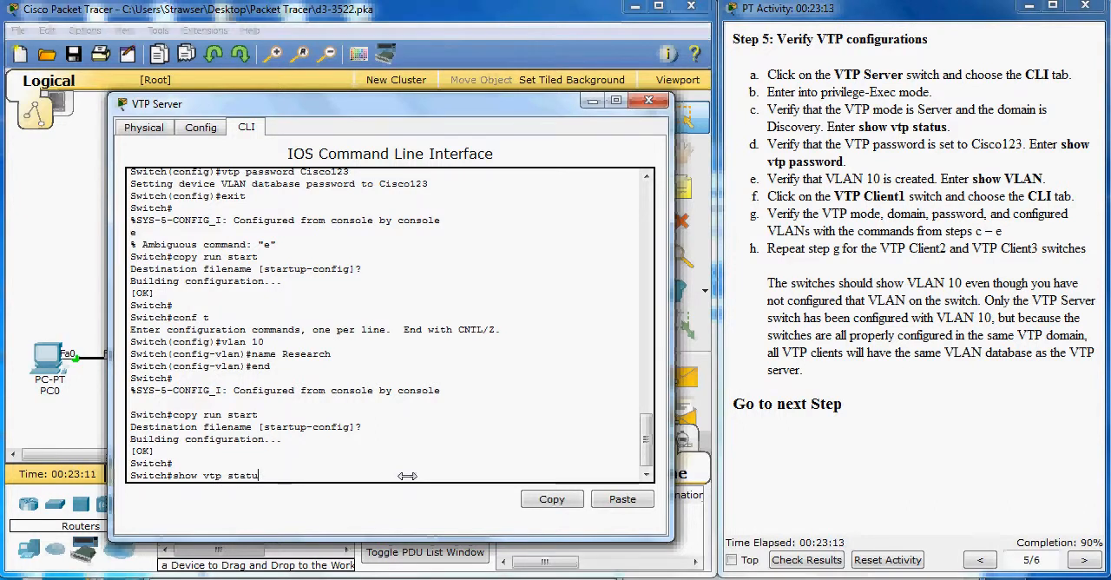
type("s")
key("Return")
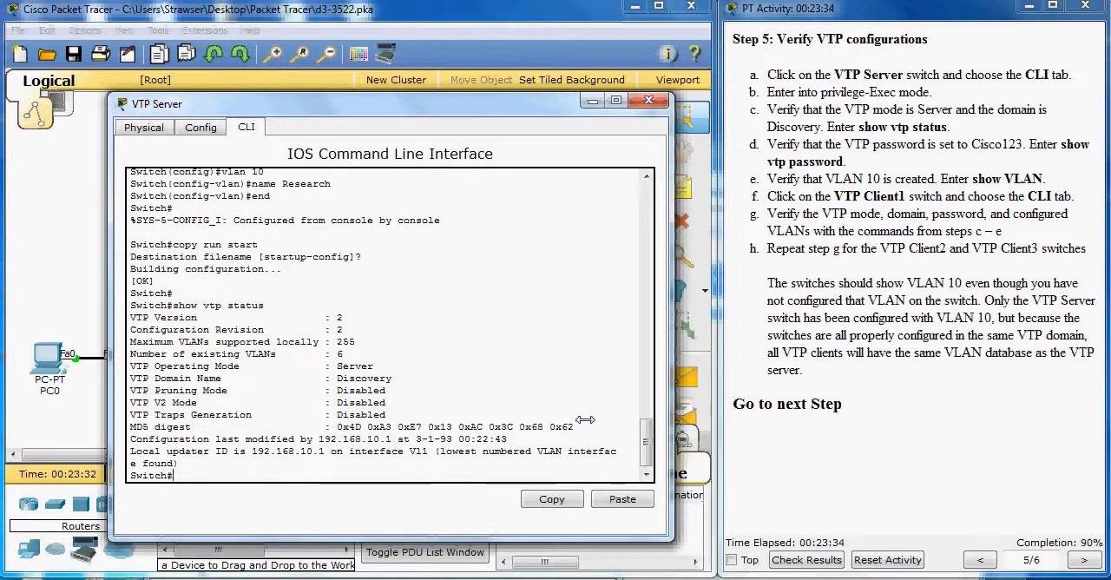
Step: Check the VTP password configured on the VTP Server switch with show vtp password
type("ow passwor")
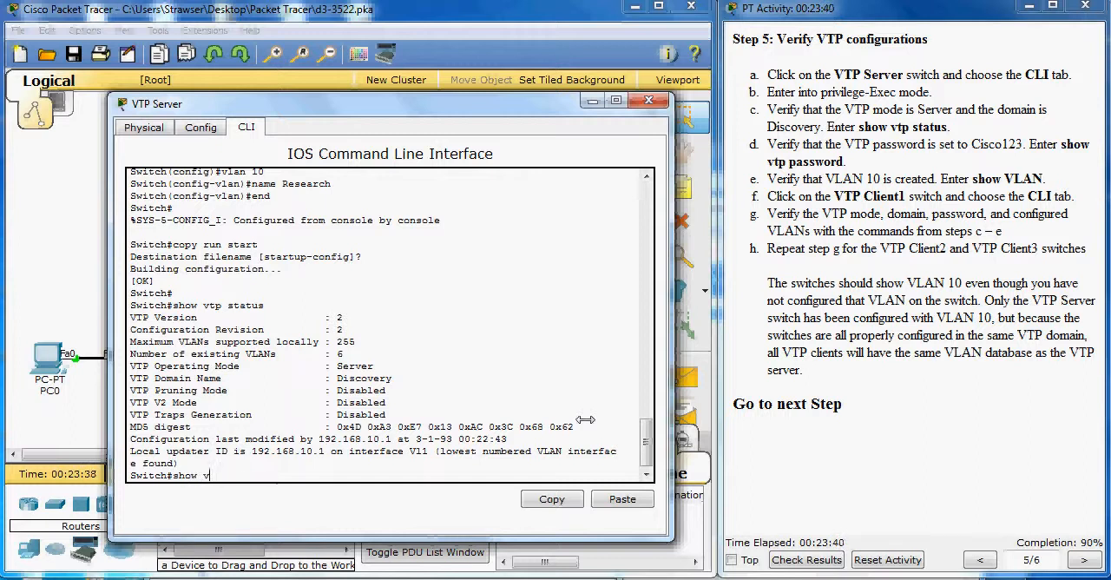
type("password")
key("Return")
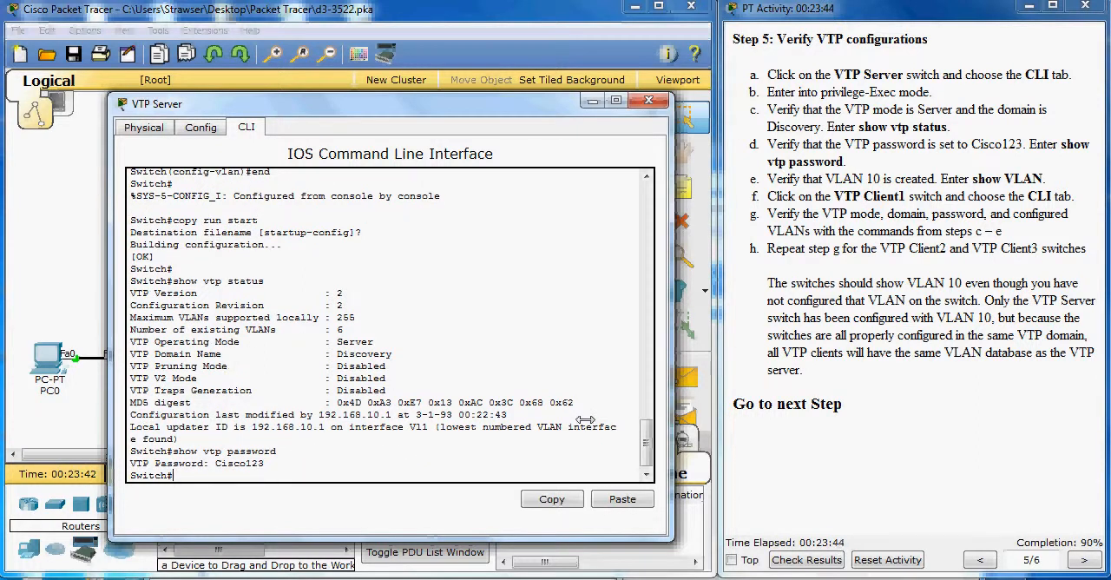
Step: List the VLANs on the VTP Server switch with show vlan, page through the whole output and close its window
type("show vlan")
key("Return")
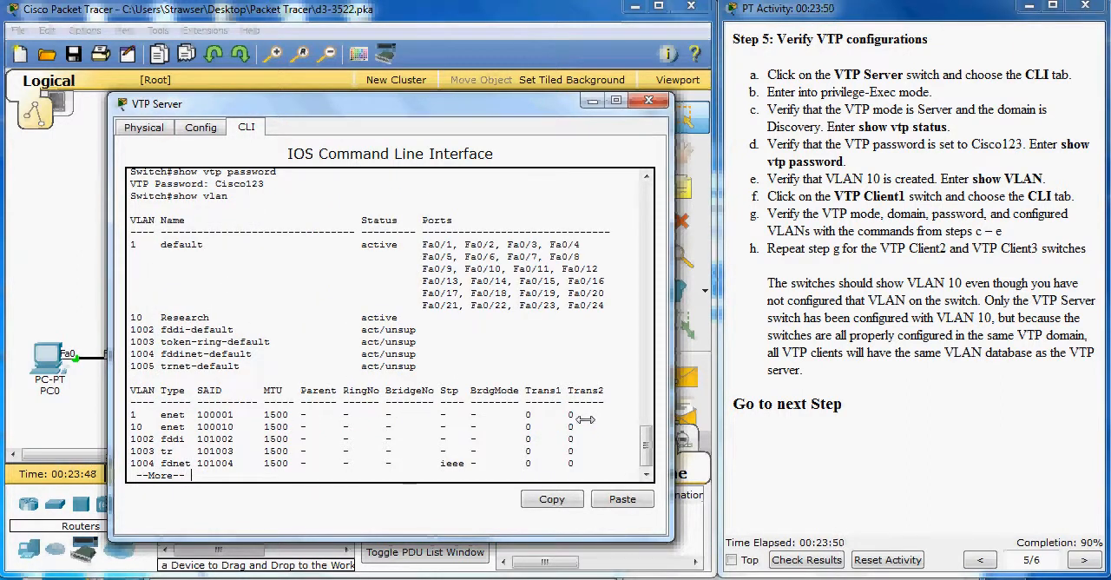
key("space")
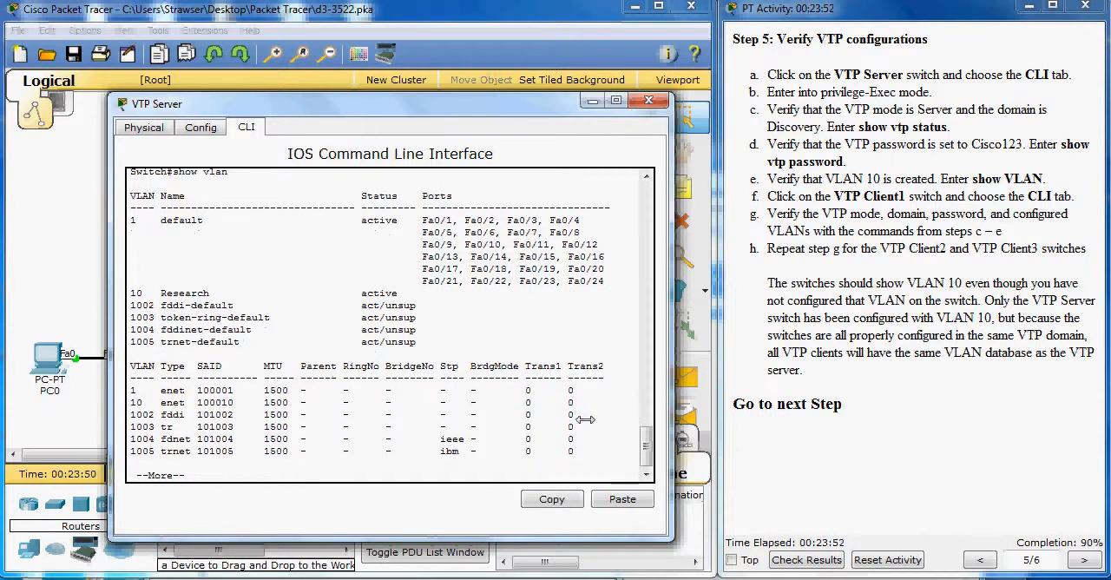
key("Return")
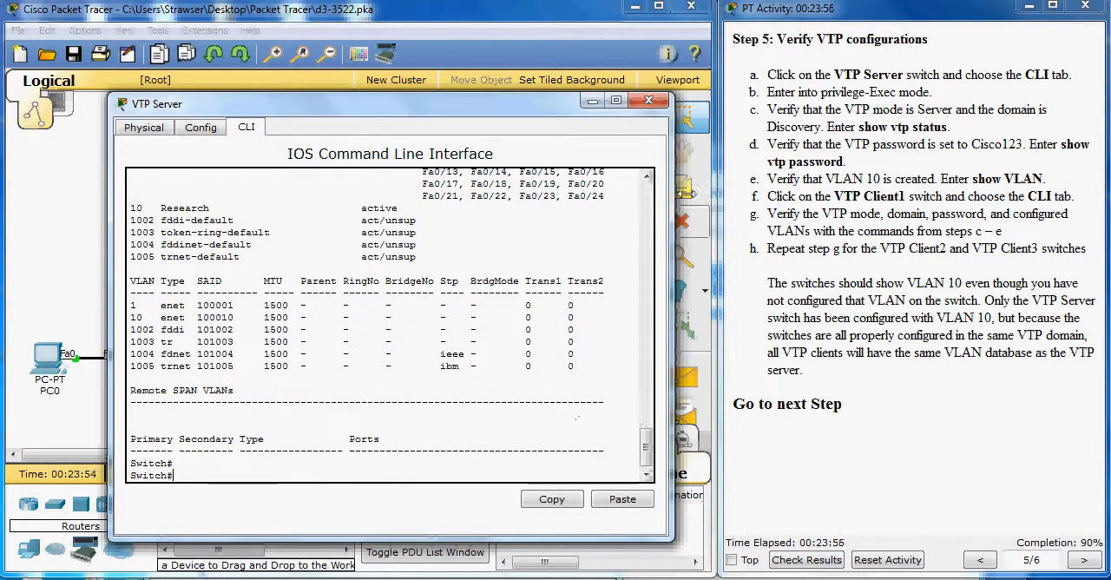
left_click(648, 102)
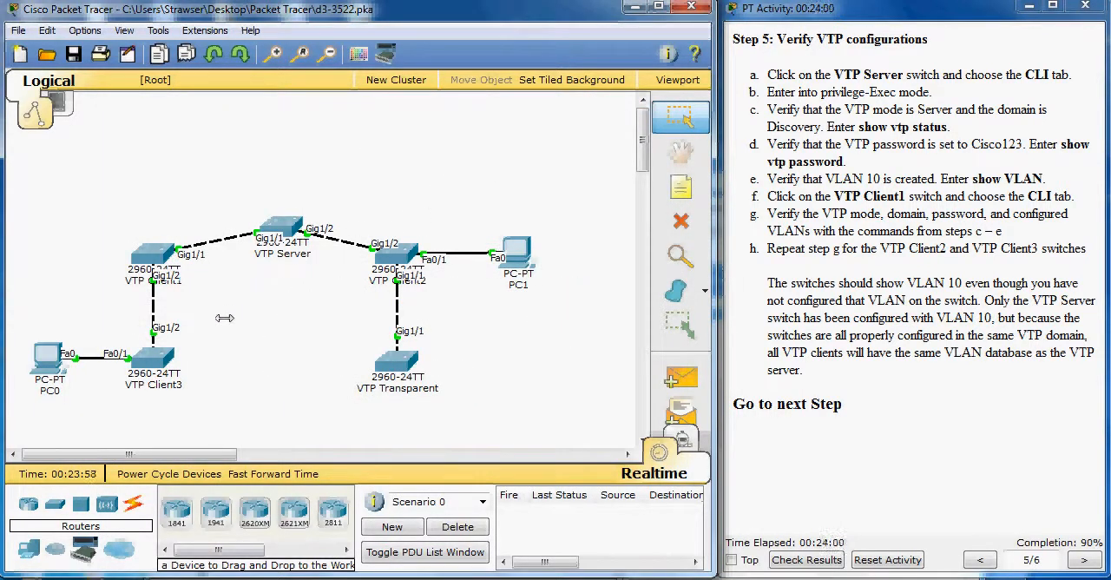
Step: Open the VTP Client1 switch's command line and check its VTP mode and domain with show vtp status
left_click(153, 253)
left_click_drag(535, 117, 348, 101)
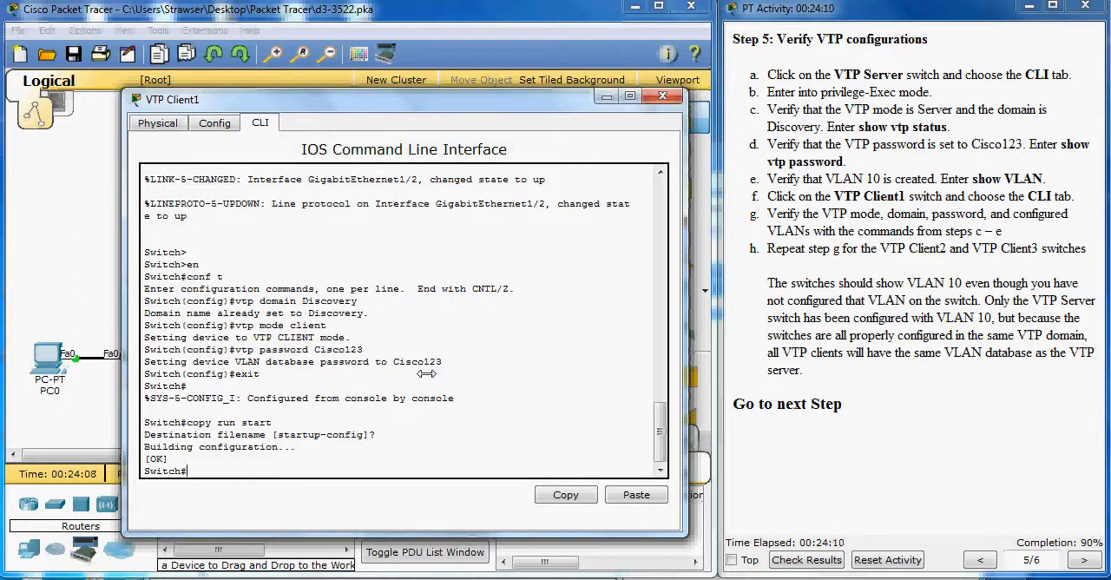
type("show vtp status")
key("Return")
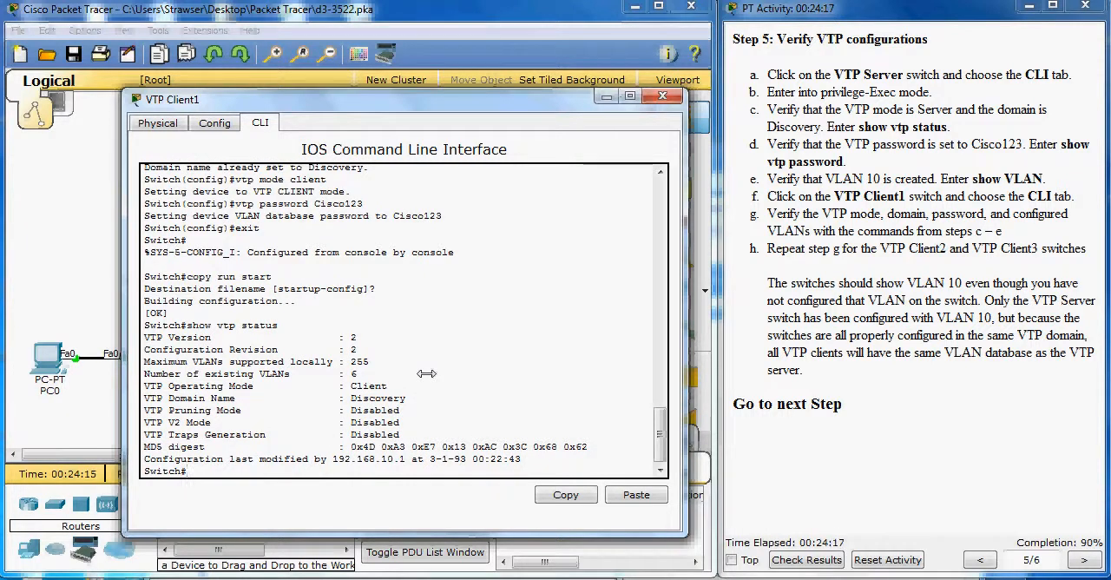
Step: Check VTP Client1's password and VLANs with show vtp password and show vlan, and close its window
type("show vtp password")
key("Return")
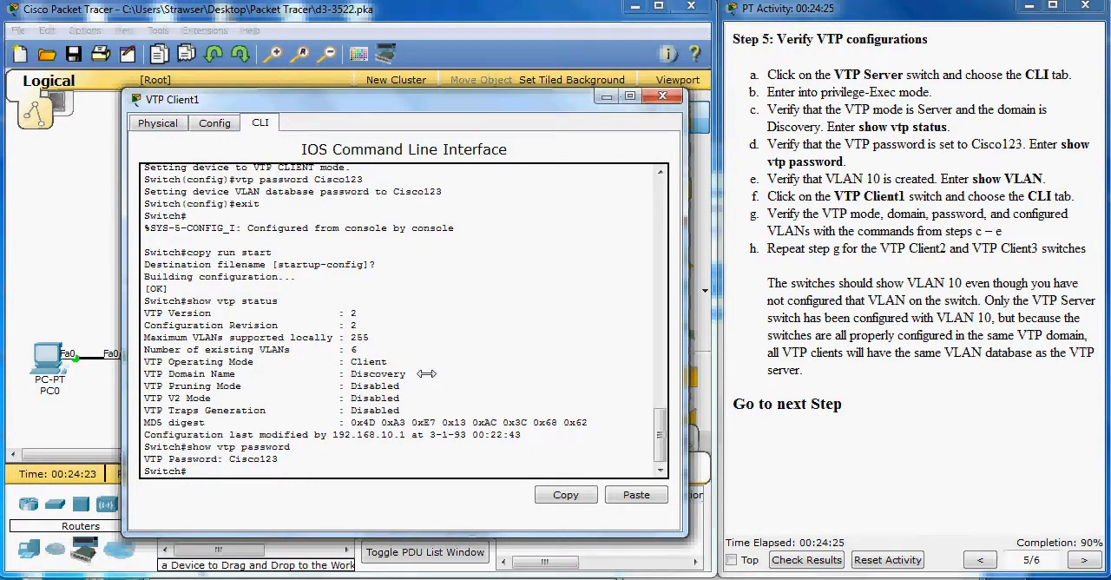
type("show vla")
type("n")
key("Return")
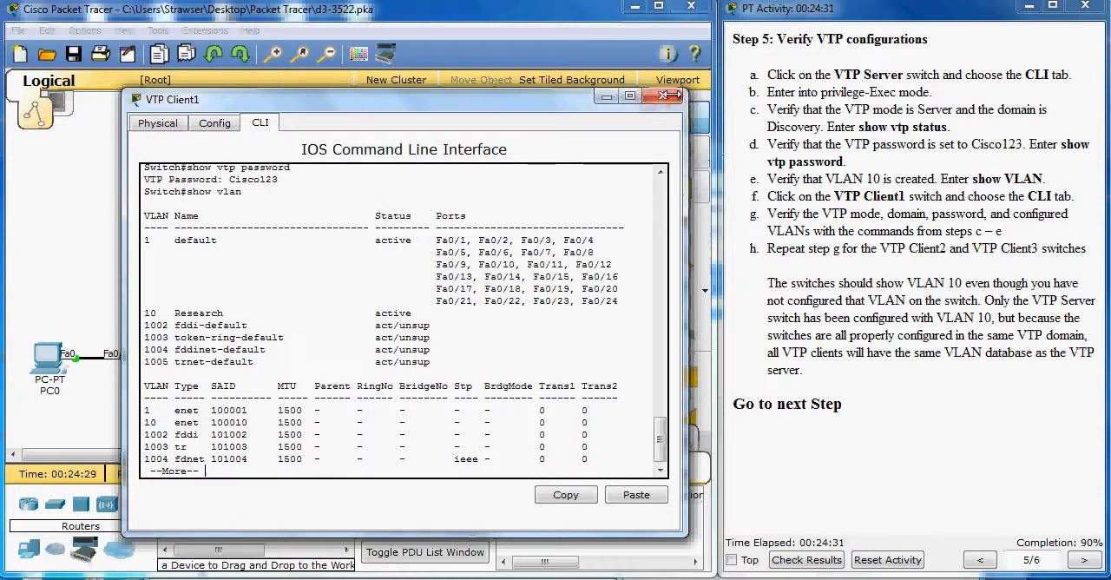
left_click(662, 96)
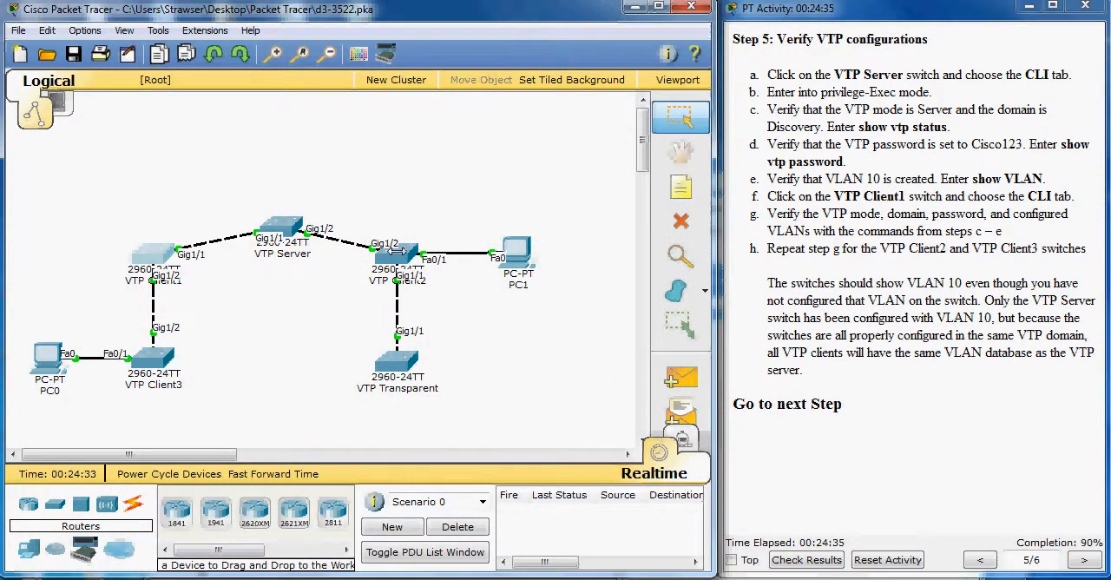
Step: Accept the default filename for VTP Client2's pending configuration save and check its mode and domain with show vtp status
left_click(395, 255)
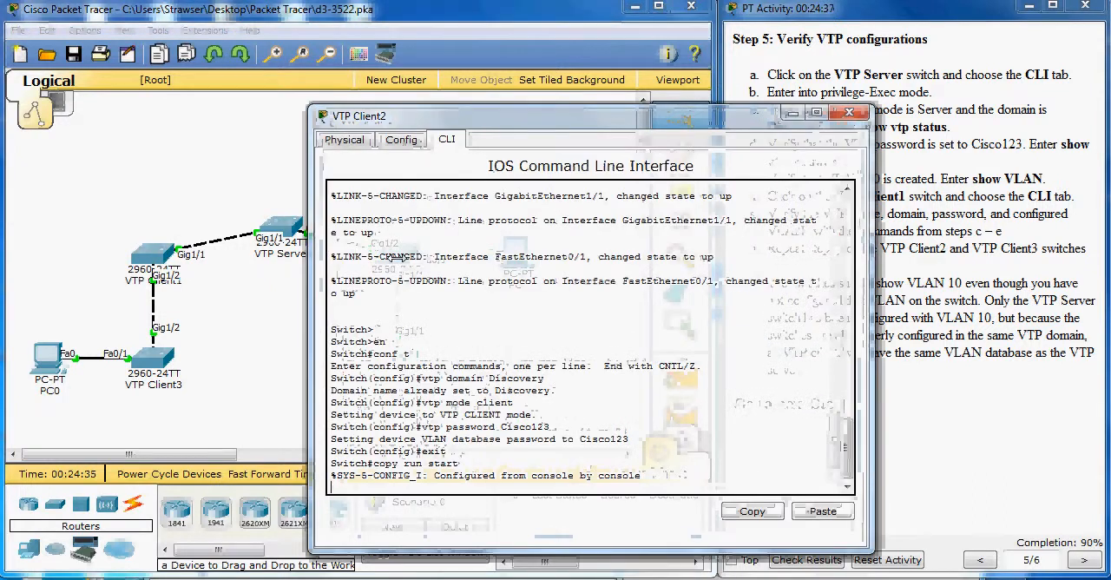
key("Return")
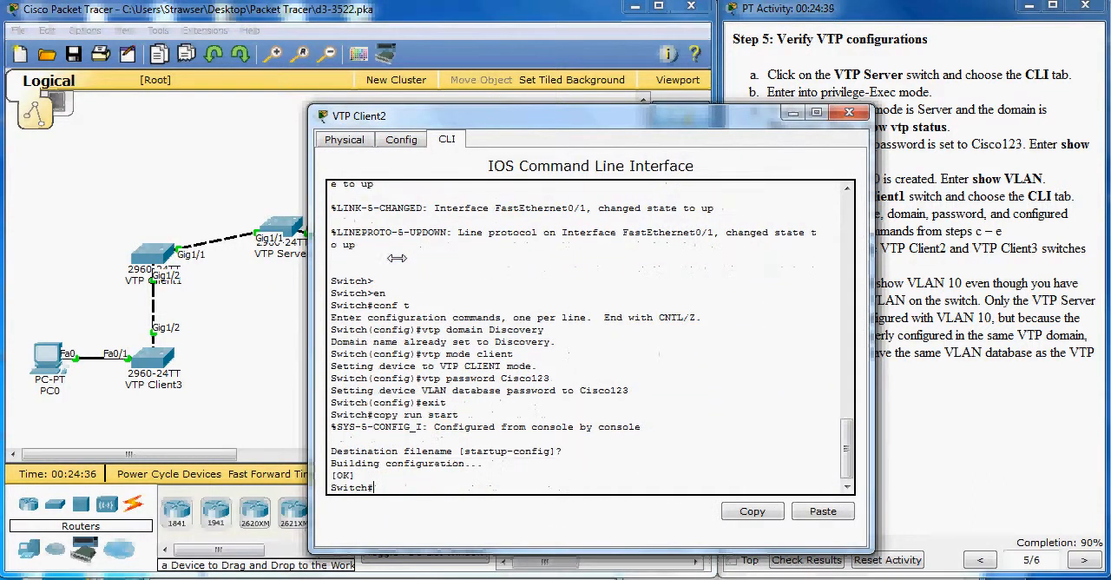
type("show vtp status")
key("Return")
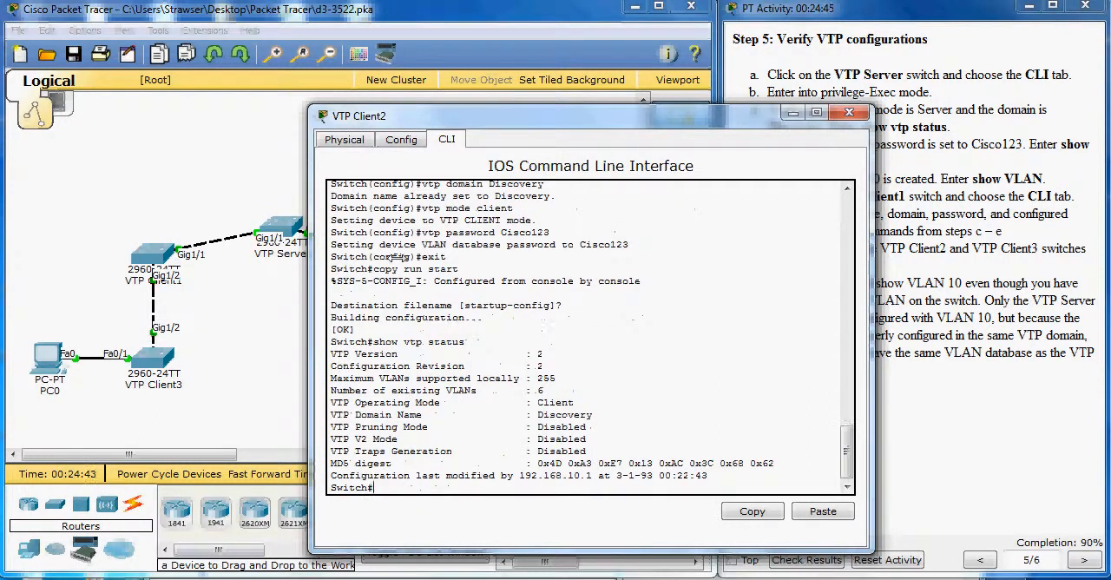
Step: Check VTP Client2's password and VLANs with show vtp password and show vlan, and close its window
type("show vtp password")
key("Return")
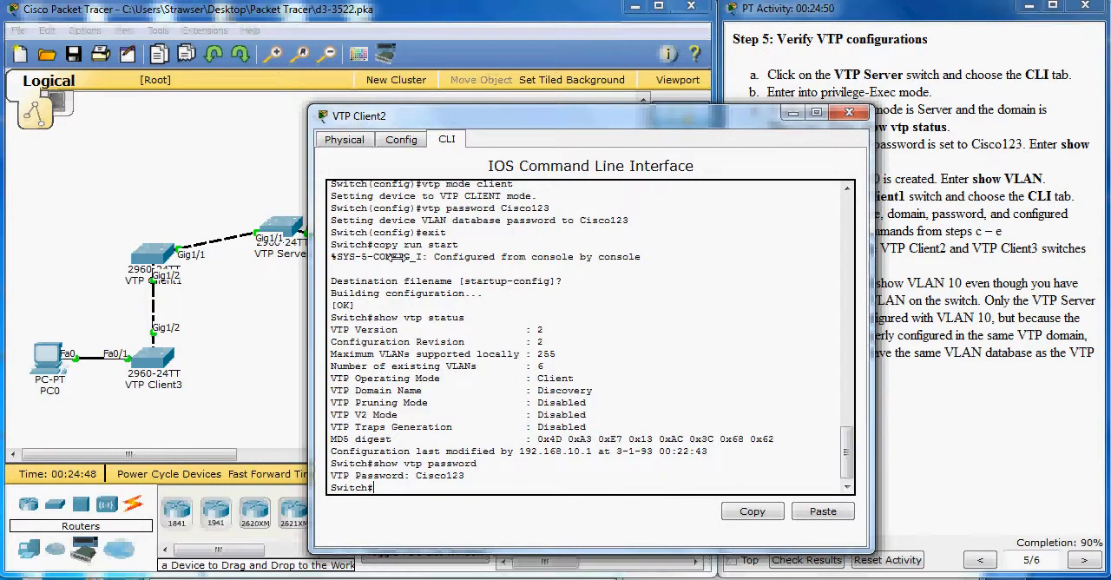
type("show vlan")
key("Return")
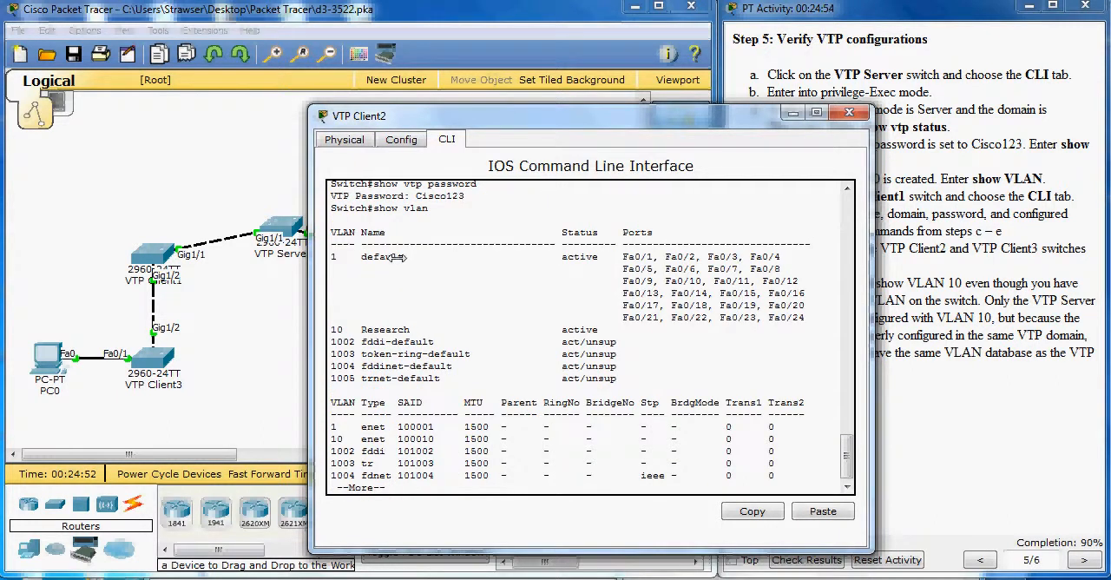
left_click(849, 113)
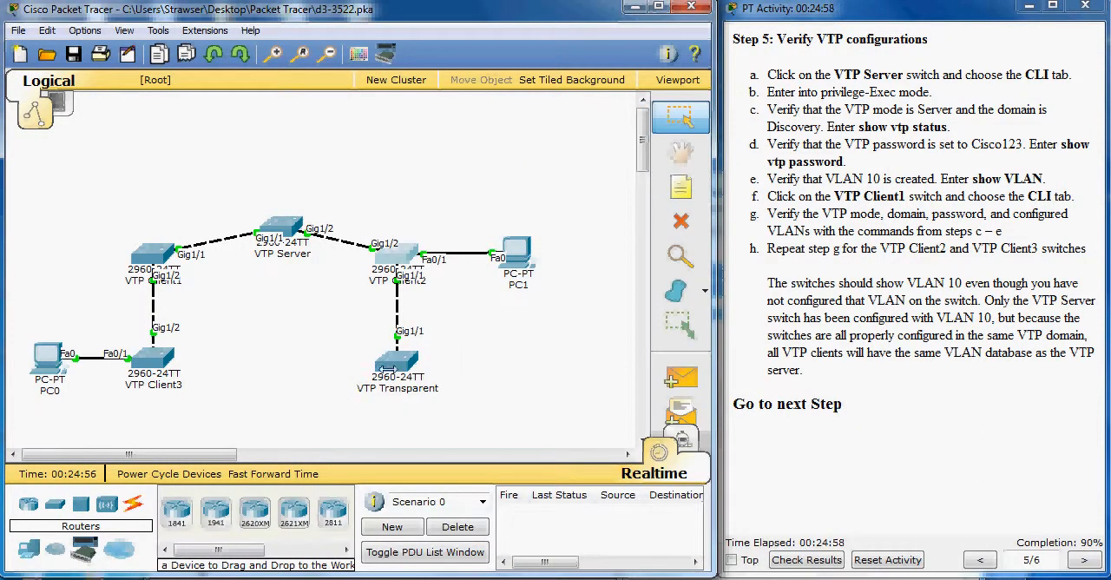
Step: Open the VTP Transparent switch's command line and check its mode and domain with show vtp status
left_click(383, 369)
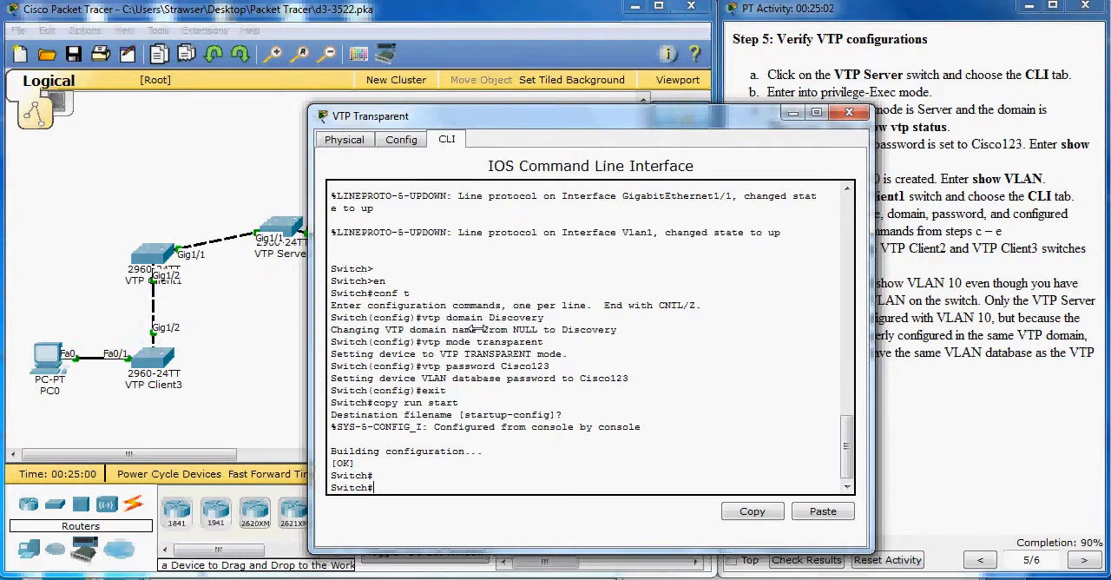
type("show vtp status")
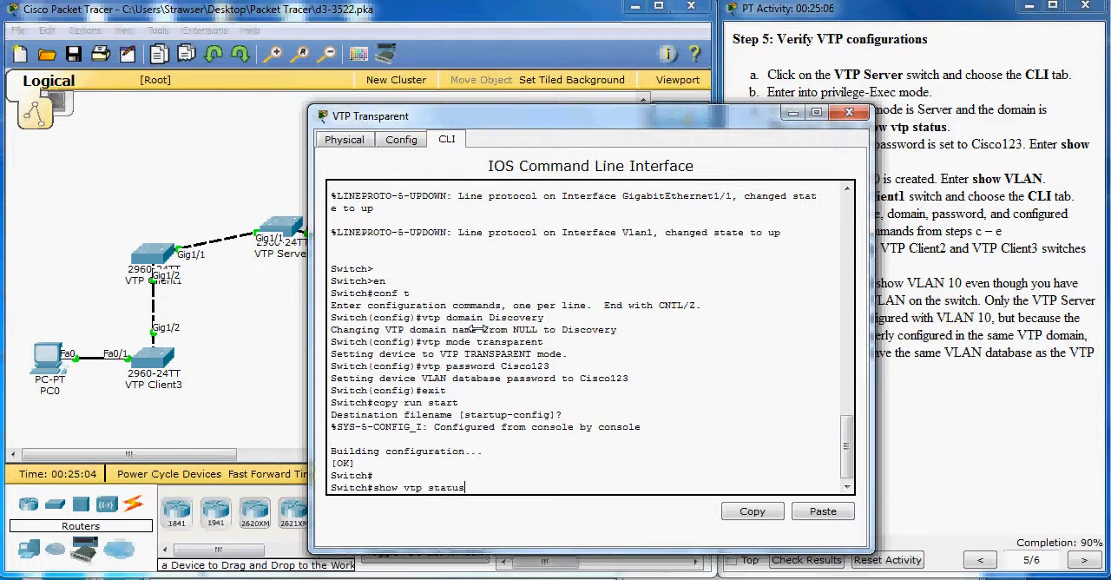
key("Return")
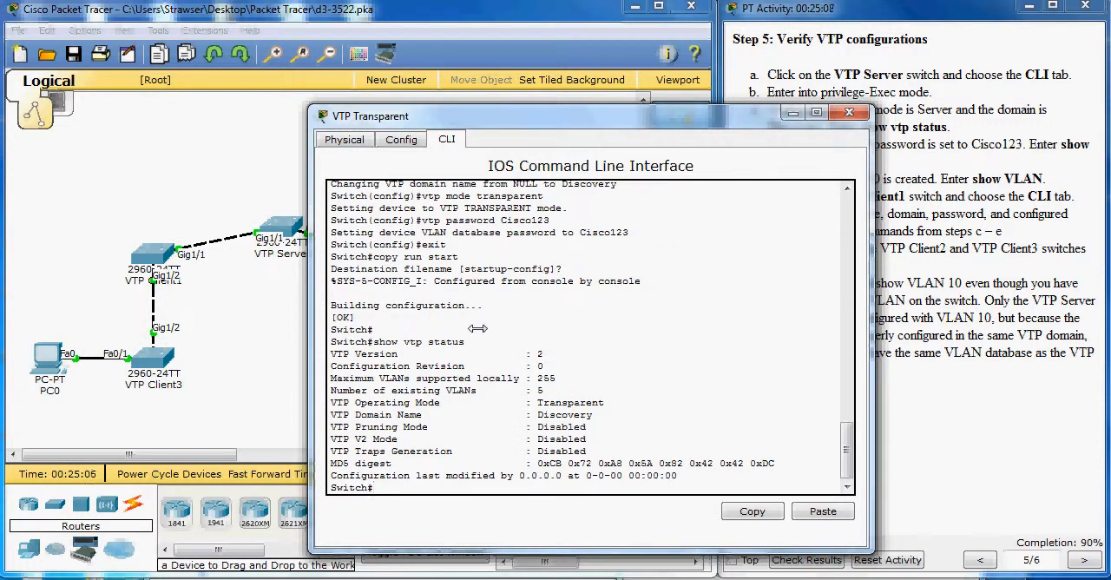
Step: Check the VTP Transparent switch's password and VLANs with show vtp password and show vlan, and close its window
type("show vtp password")
key("Return")
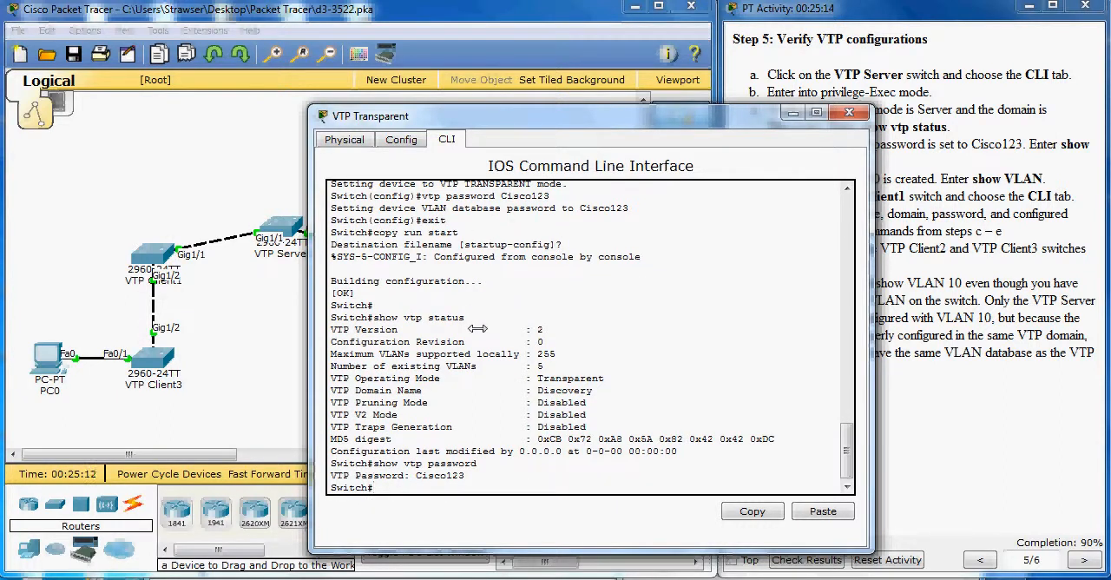
type("show vlan")
key("Return")
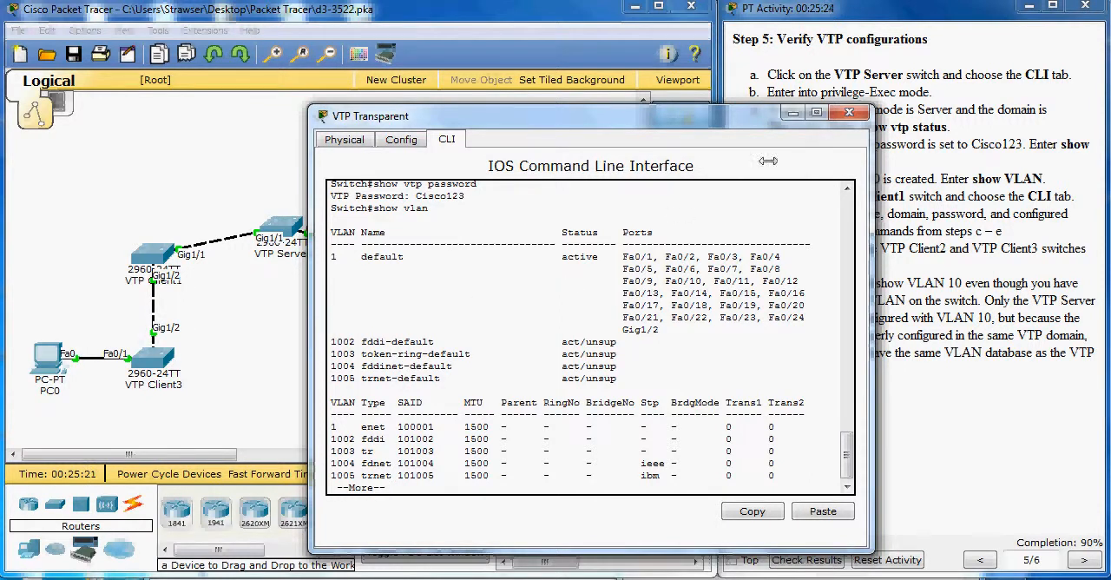
left_click(838, 111)
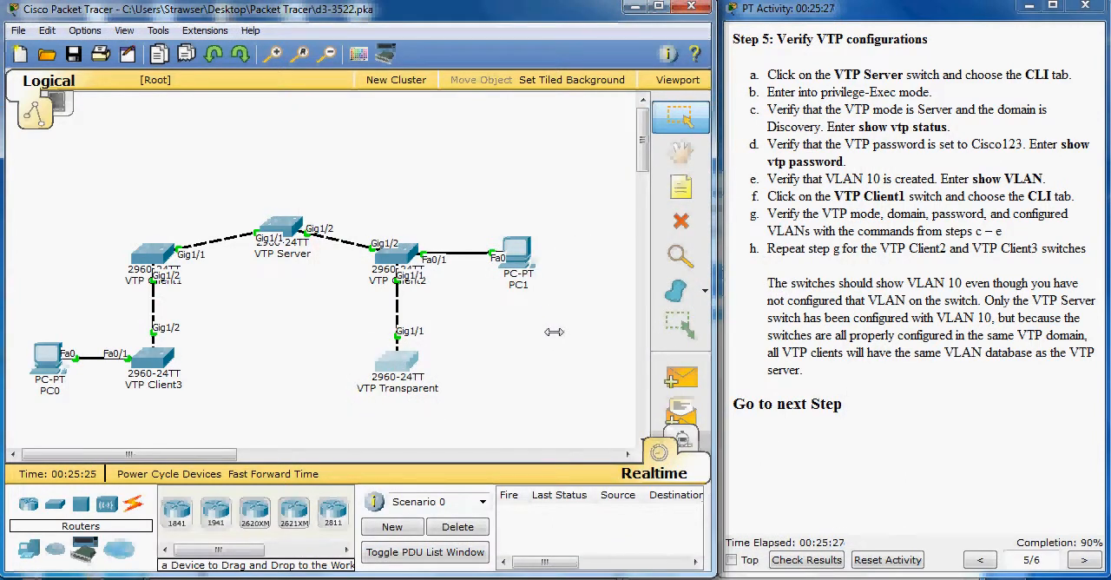
left_click(803, 317)
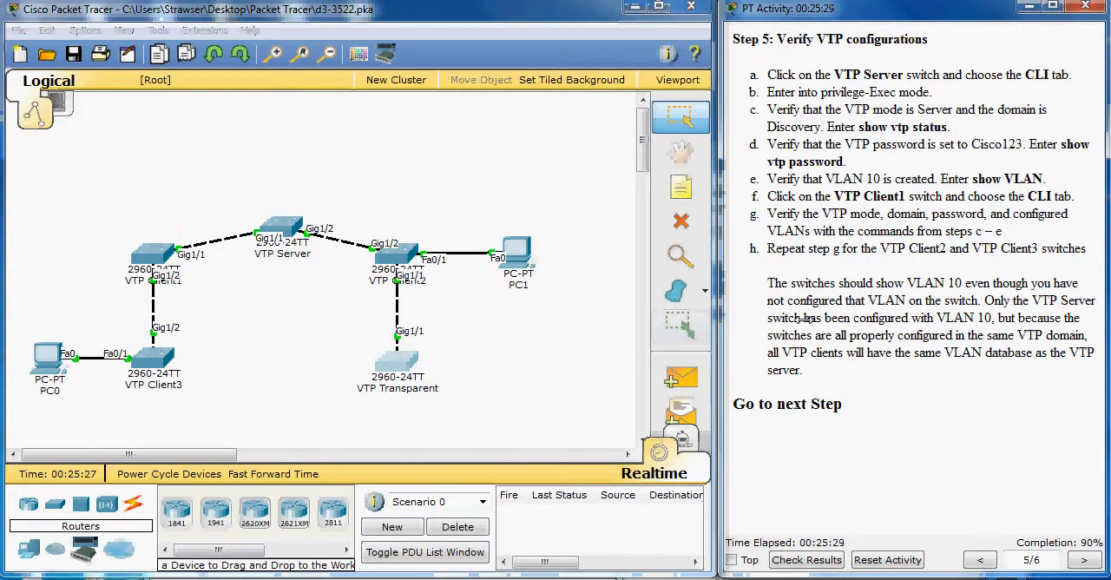
Step: Accept the default filename for VTP Client3's pending configuration save and check its mode and domain with show vtp status
left_click(154, 357)
left_click_drag(468, 112, 399, 118)
key("Return")
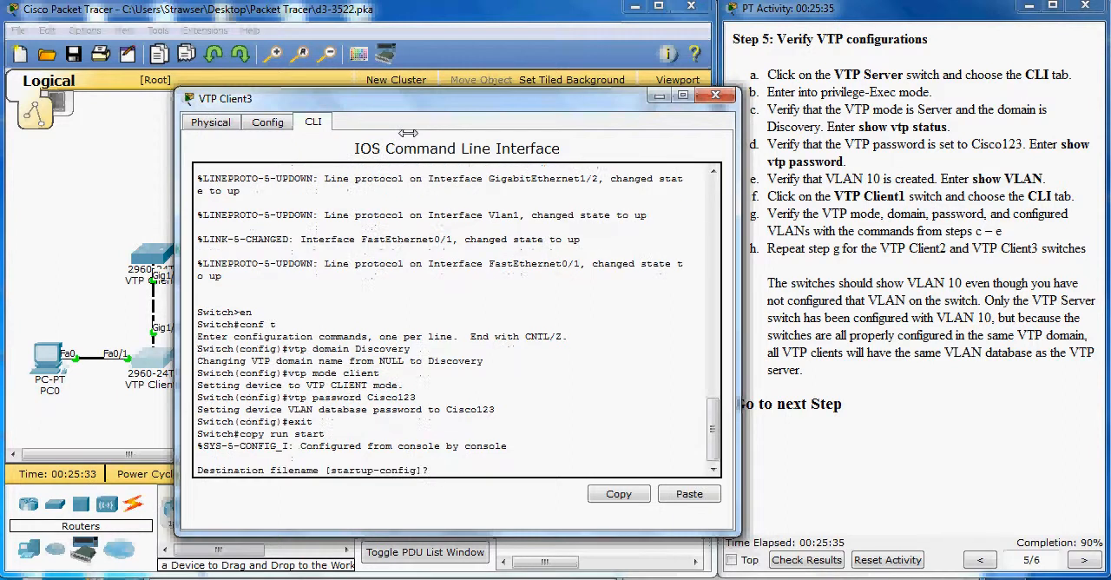
key("Return")
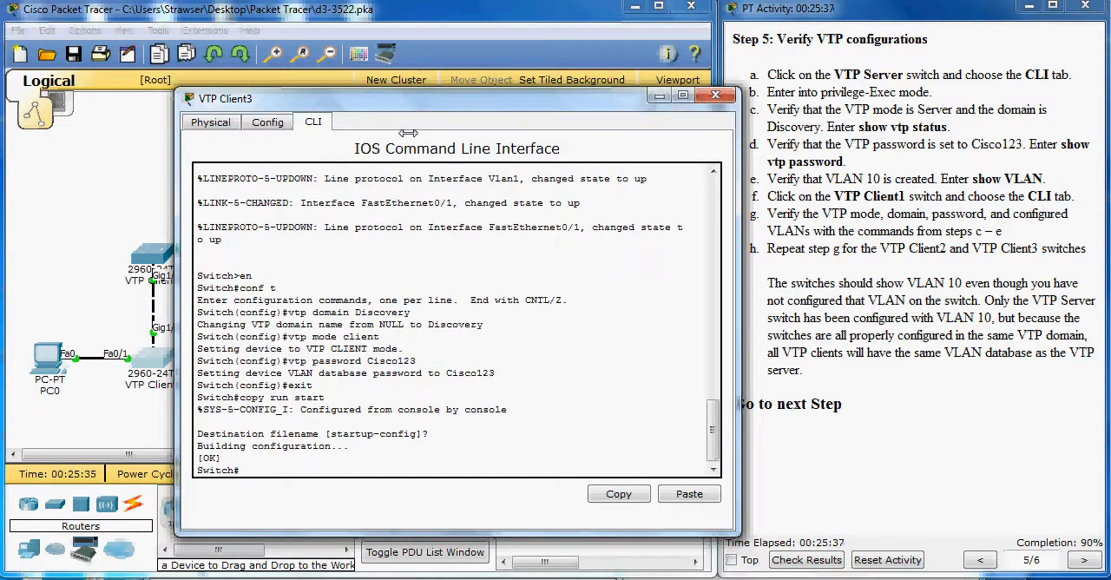
type("show vtp status")
key("Return")
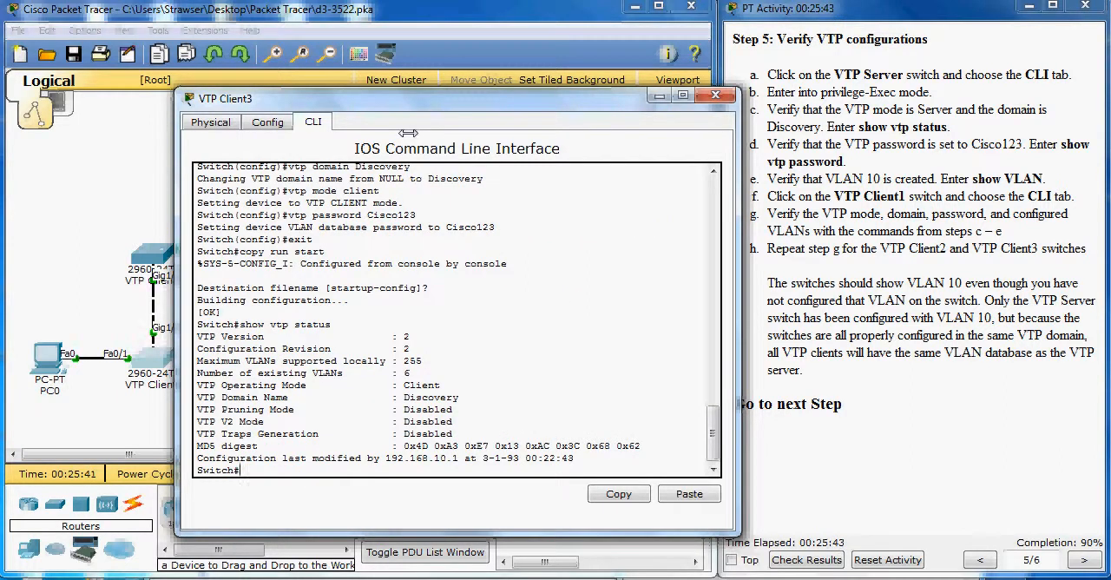
Step: Check VTP Client3's password and VLANs with show vtp password and show vlan, and close its window
type("show vtp password")
key("Return")
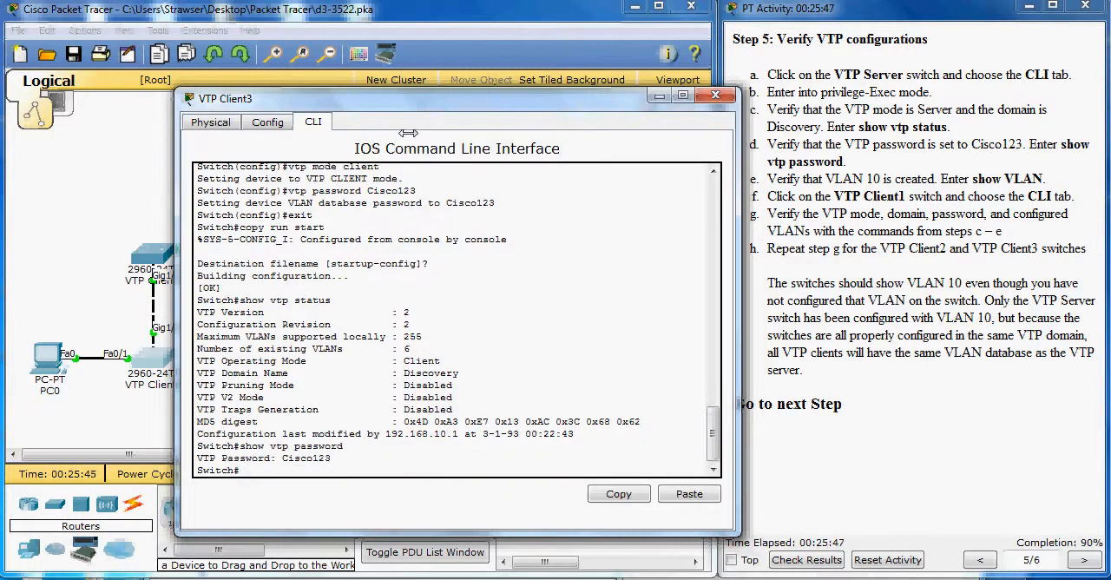
type("show vlan")
key("Return")
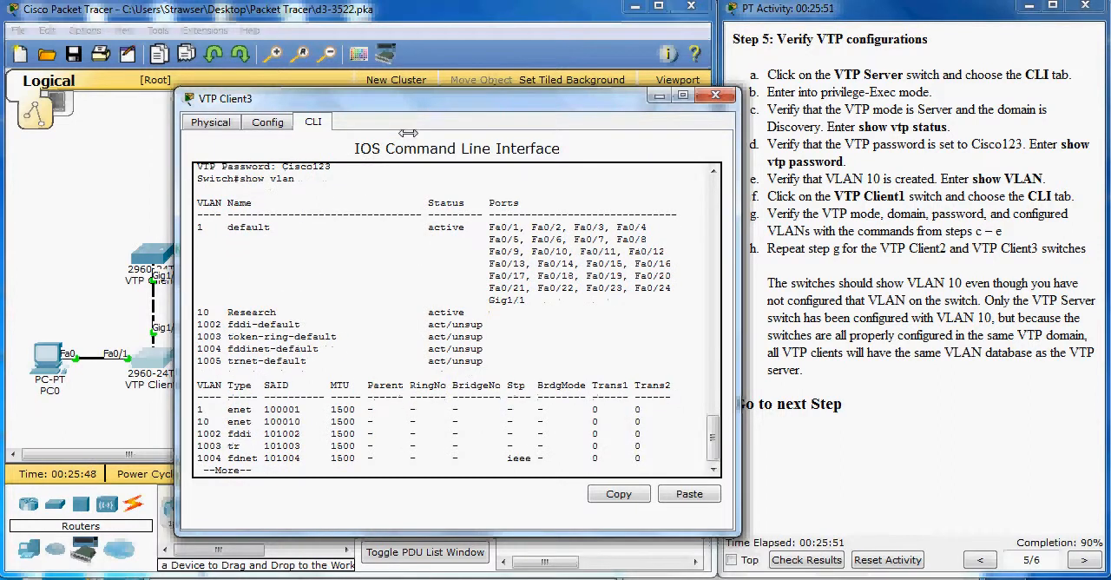
left_click(715, 94)
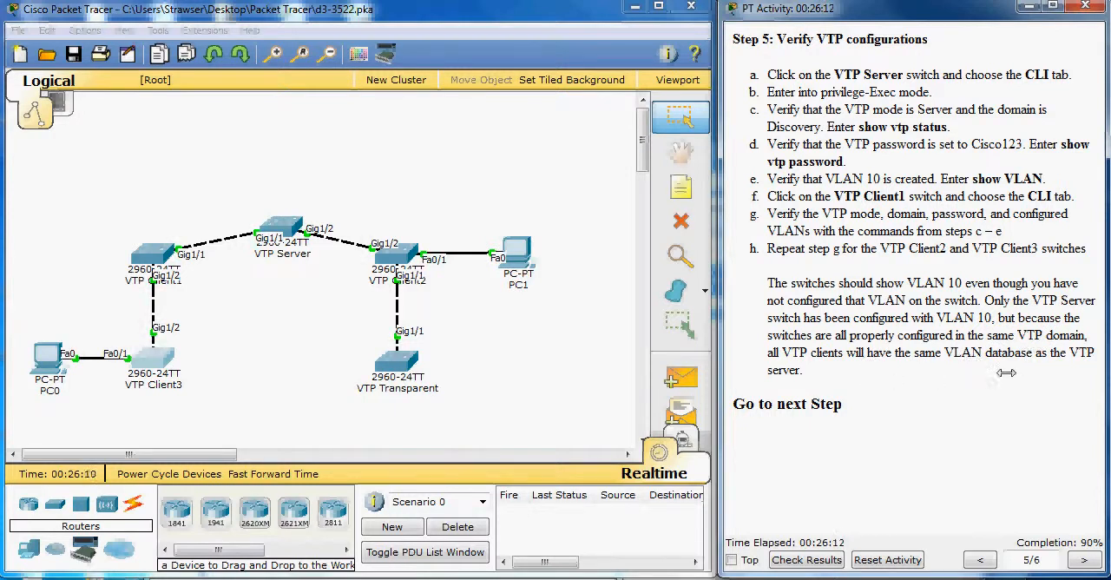
Step: Go to Step 6 of the activity instructions and enter global configuration mode on the VTP Client2 switch with conf t
left_click(1084, 558)
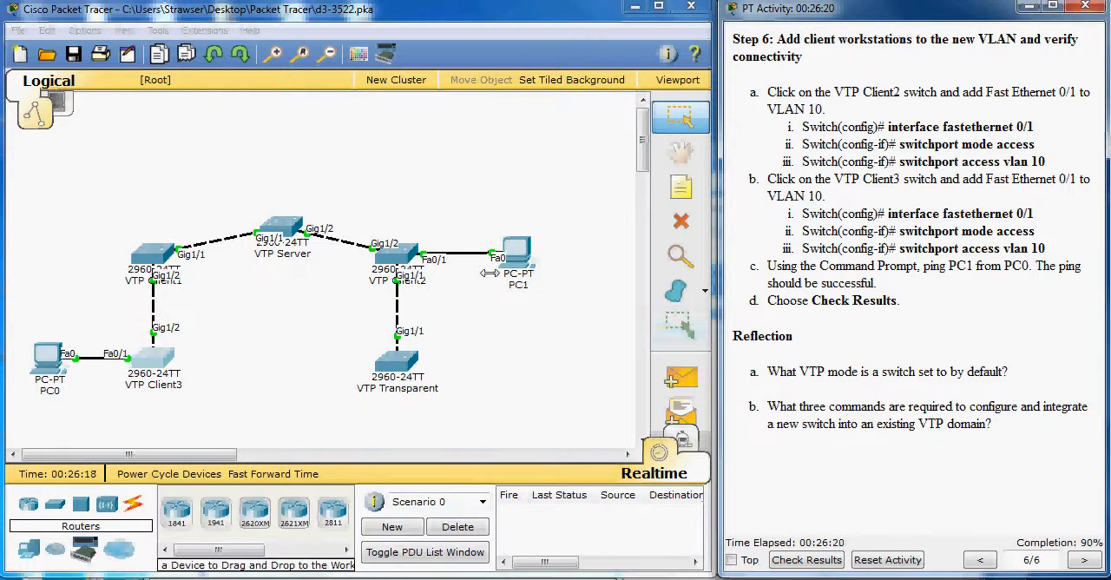
left_click(404, 255)
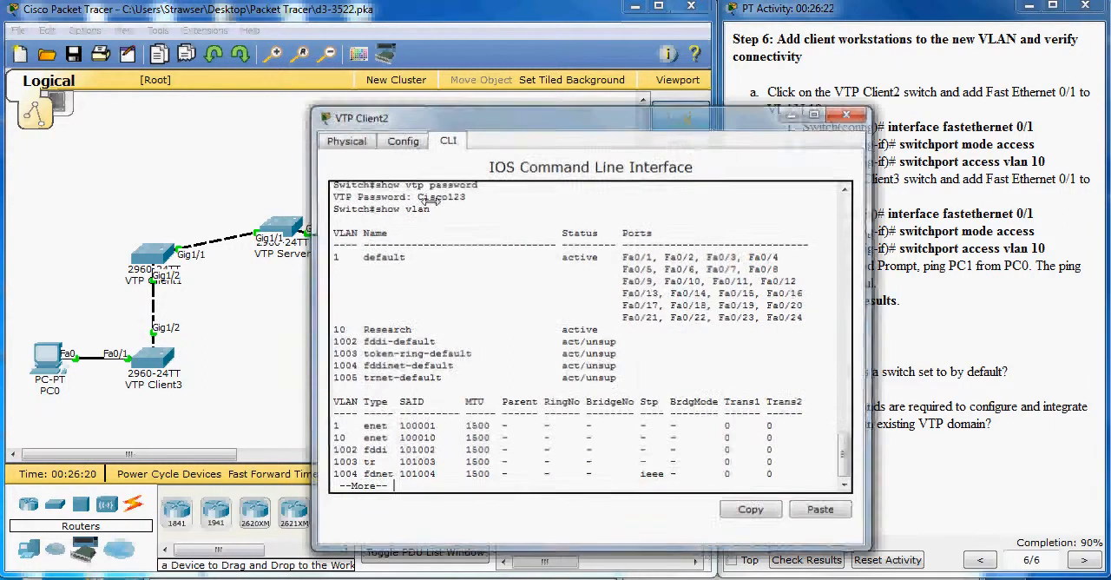
left_click_drag(463, 115, 282, 97)
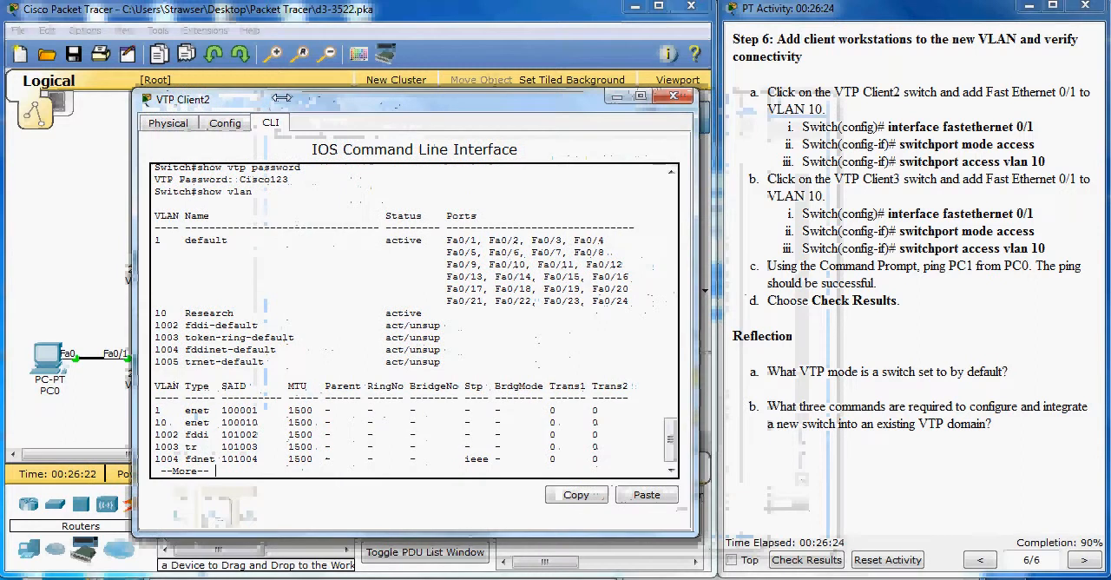
key("Return")
key("Return")
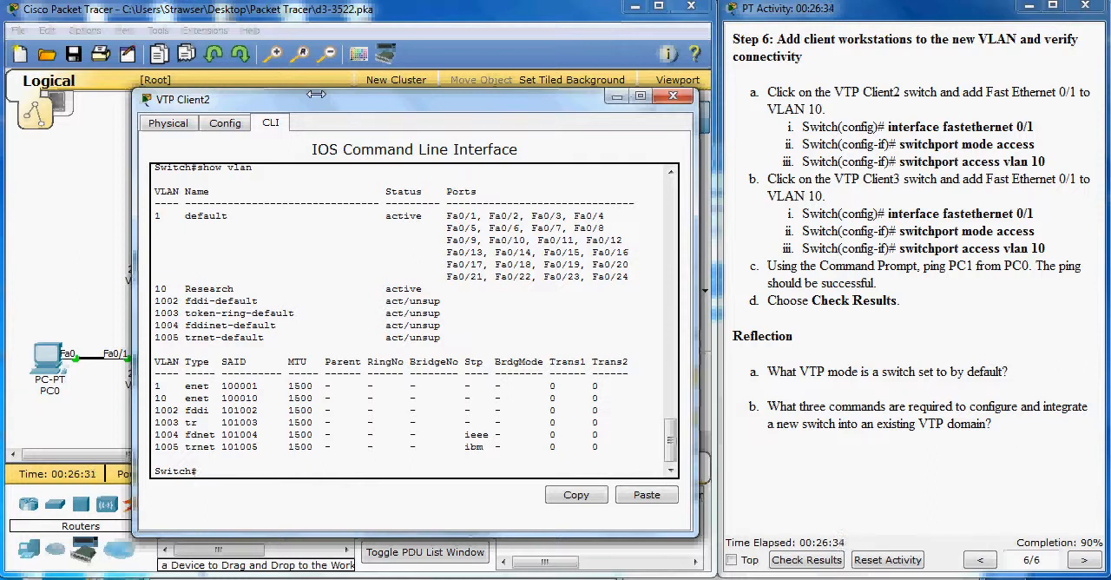
type("conf t")
key("Return")
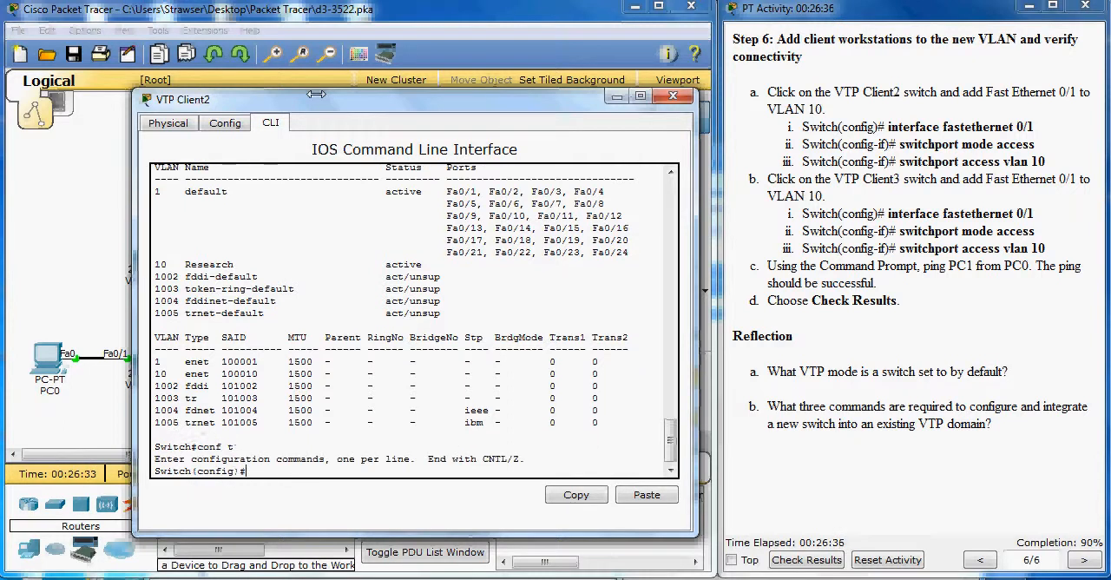
Step: On VTP Client2, enter interface fa 0/1 and set it to access mode with switchport mode access
type("in fa 0/1")
key("Return")
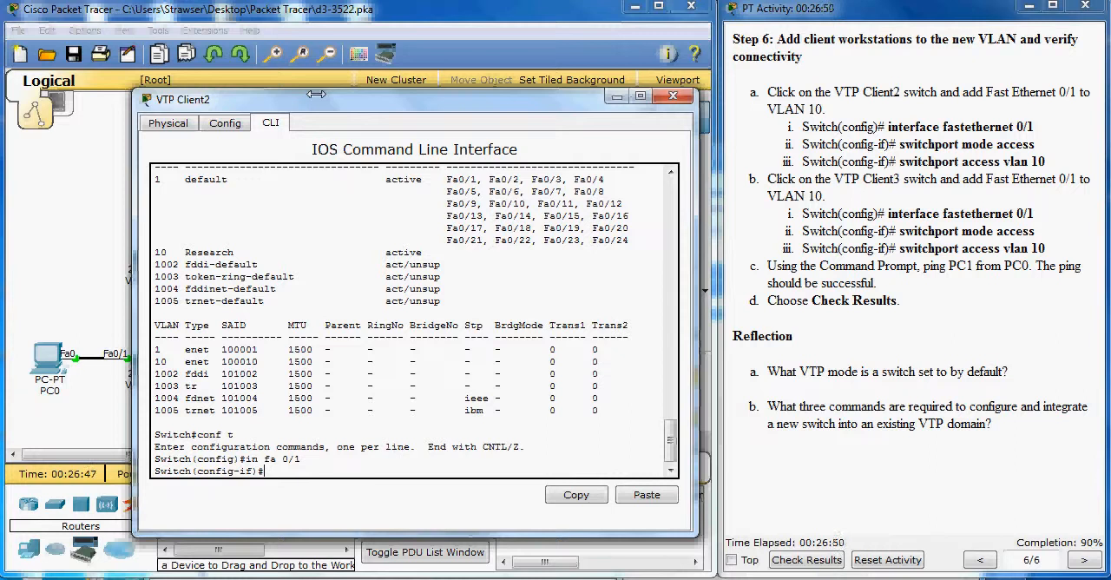
type("switchport mode access")
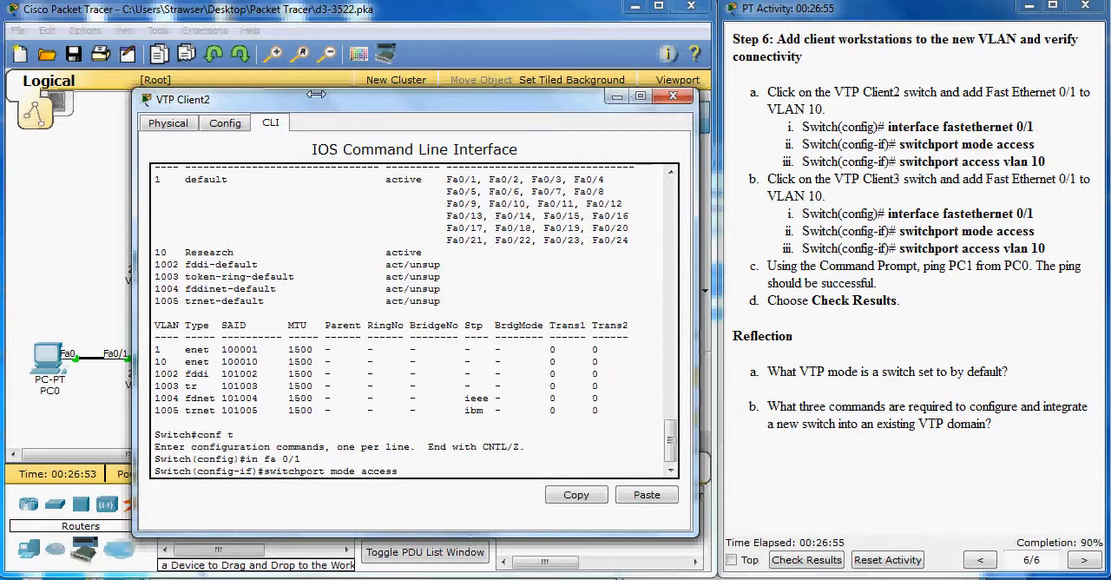
key("Return")
Step: Assign VTP Client2's Fa0/1 port to VLAN 10 with switchport access vlan 10
type("swi")
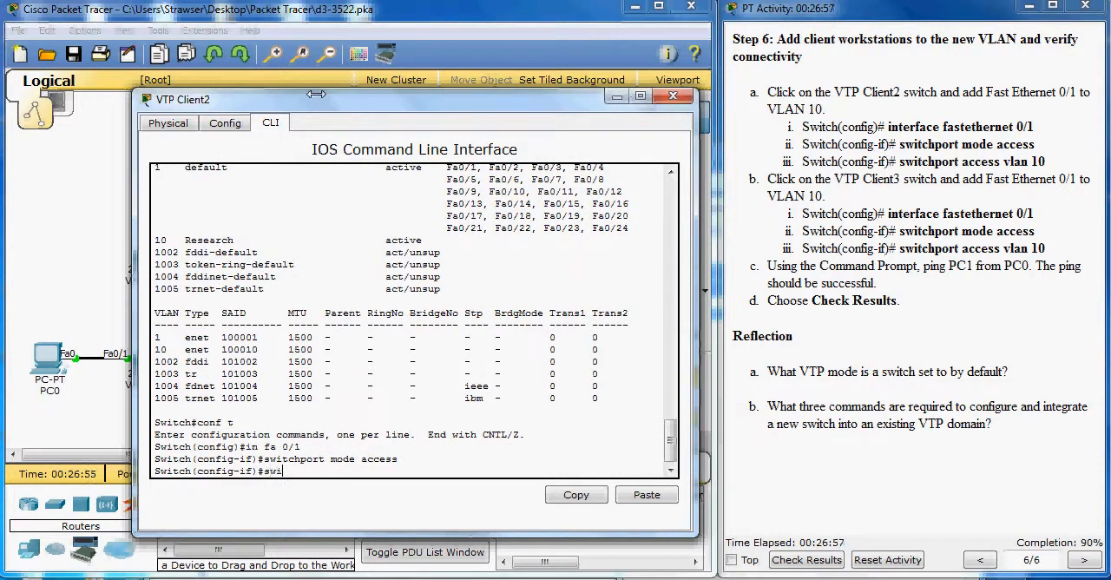
type("tchport access vlan 10")
key("Return")
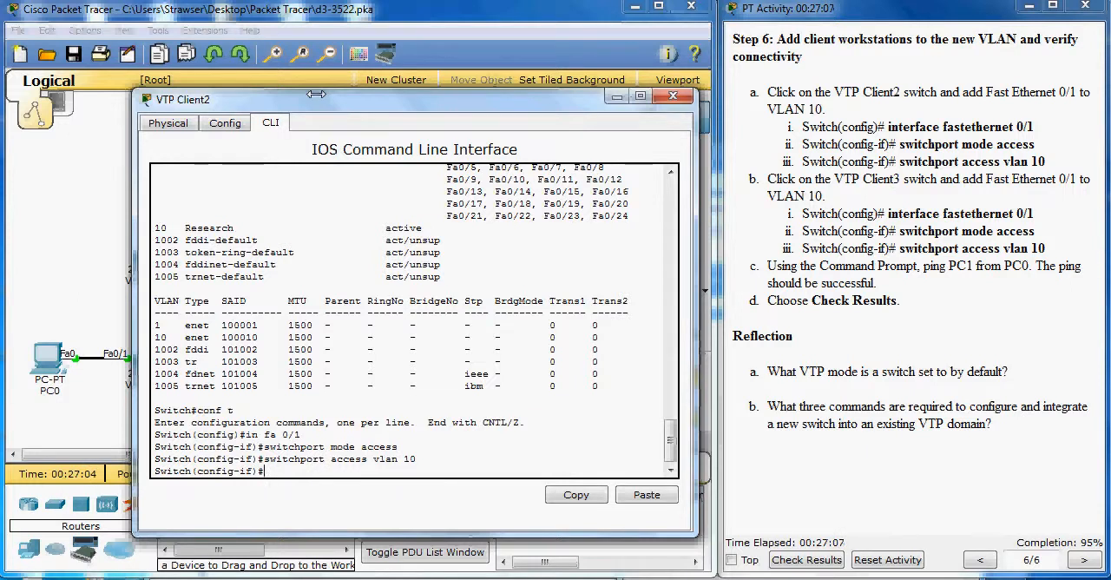
Step: End configuration mode on VTP Client2, save with copy run start using the default filename, and close its window
type("end")
key("Return")
type("copy run start")
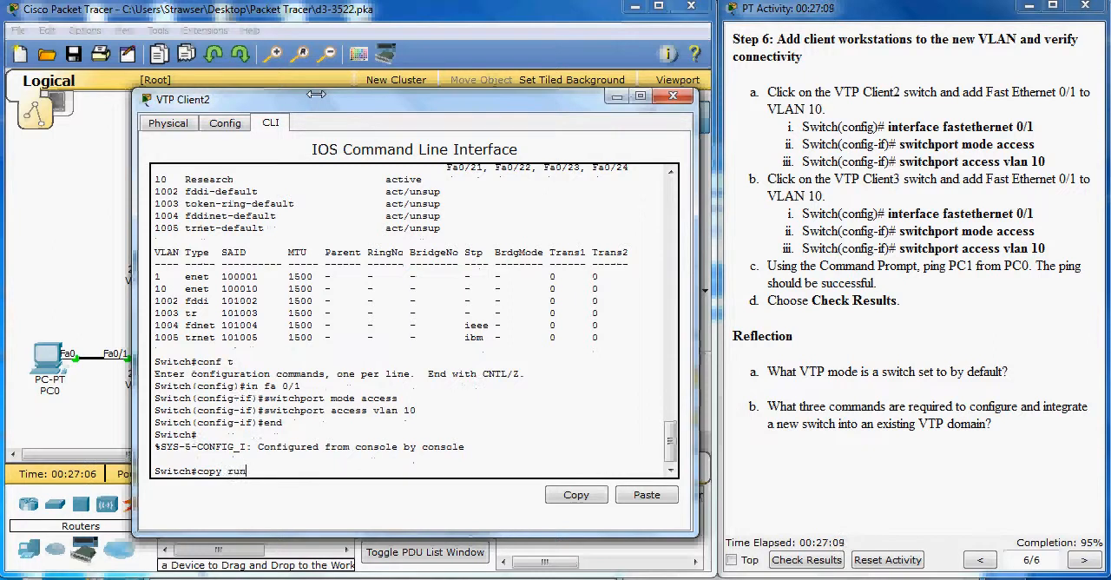
key("Return")
key("Return")
key("Return")
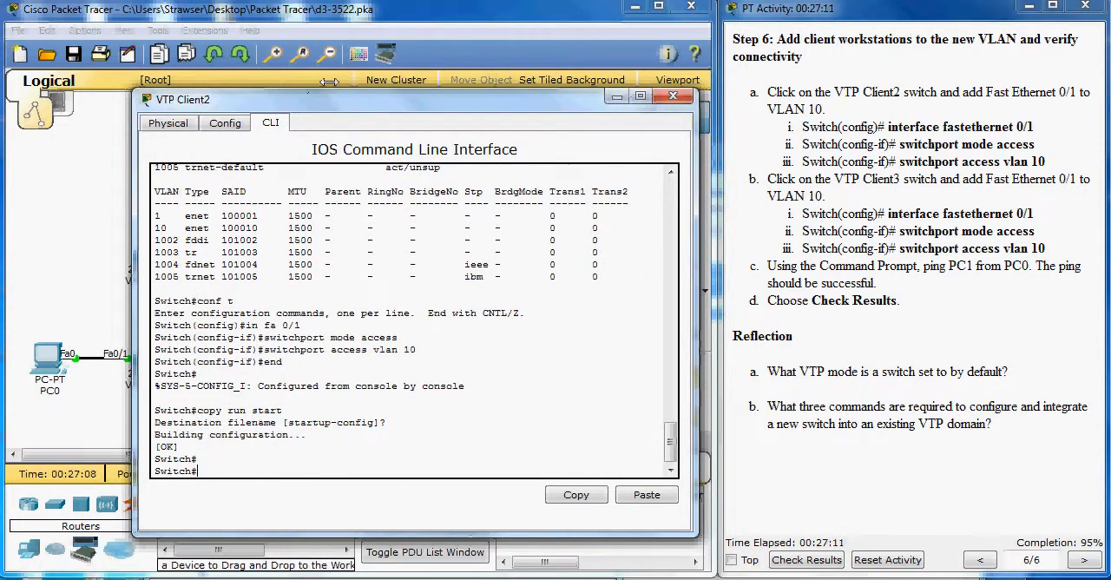
left_click(672, 96)
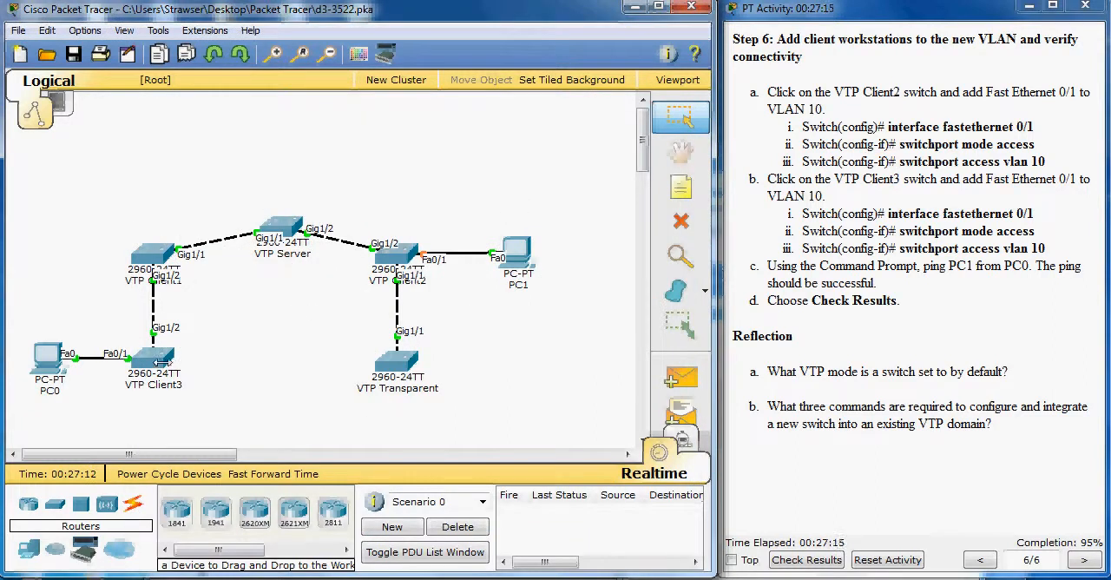
Step: Open the VTP Client3 switch, quit the paused VLAN listing and enter global configuration mode with conf t
left_click(163, 363)
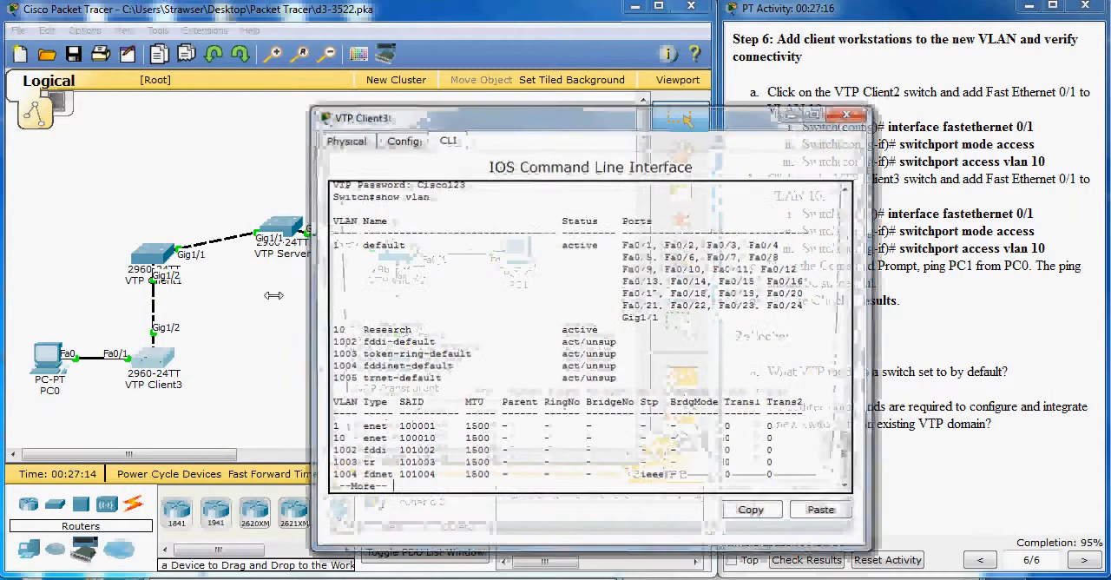
left_click_drag(440, 124, 218, 89)
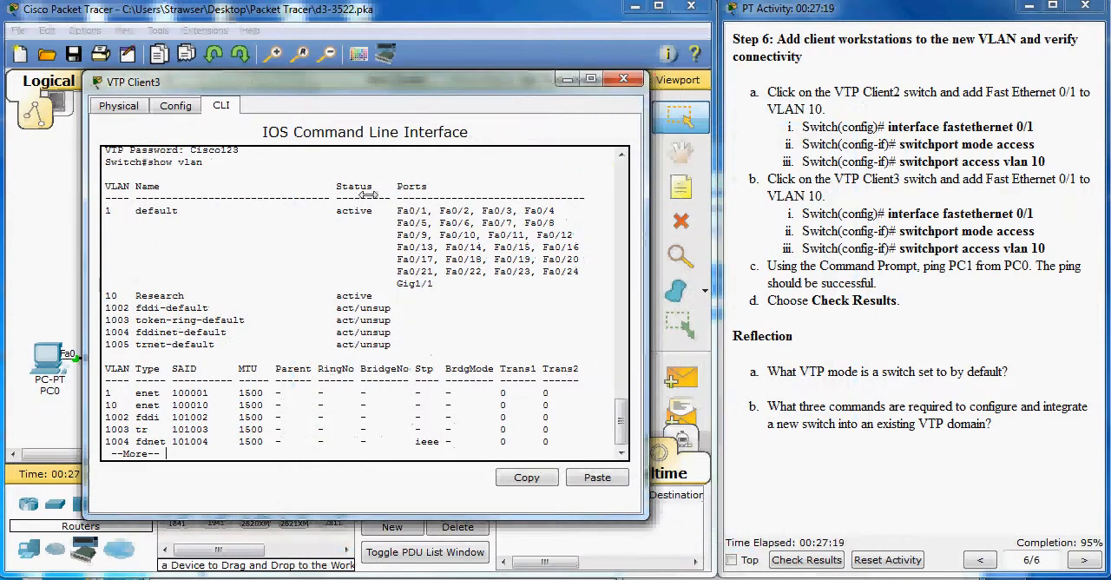
key("q")
type("conf t")
key("Return")
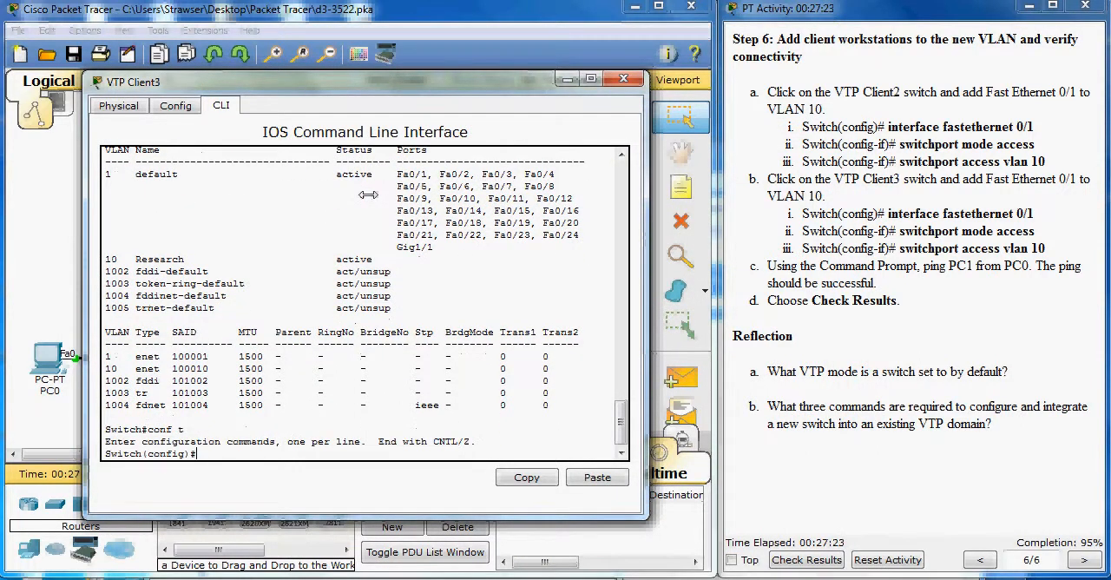
Step: On VTP Client3, enter interface fa 0/1 and set it to access mode with switchport mode access
type("in fa 0/1")
key("Return")
type("switchport mod")
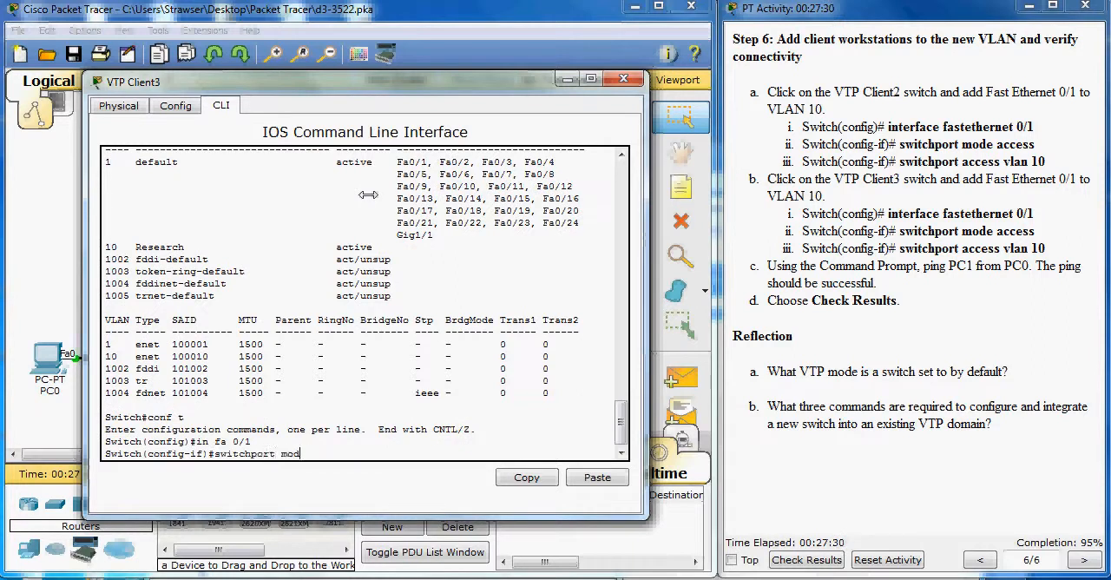
type("e access")
key("Return")
Step: Assign VTP Client3's Fa0/1 port to VLAN 10 with switchport access vlan 10
type("swith")
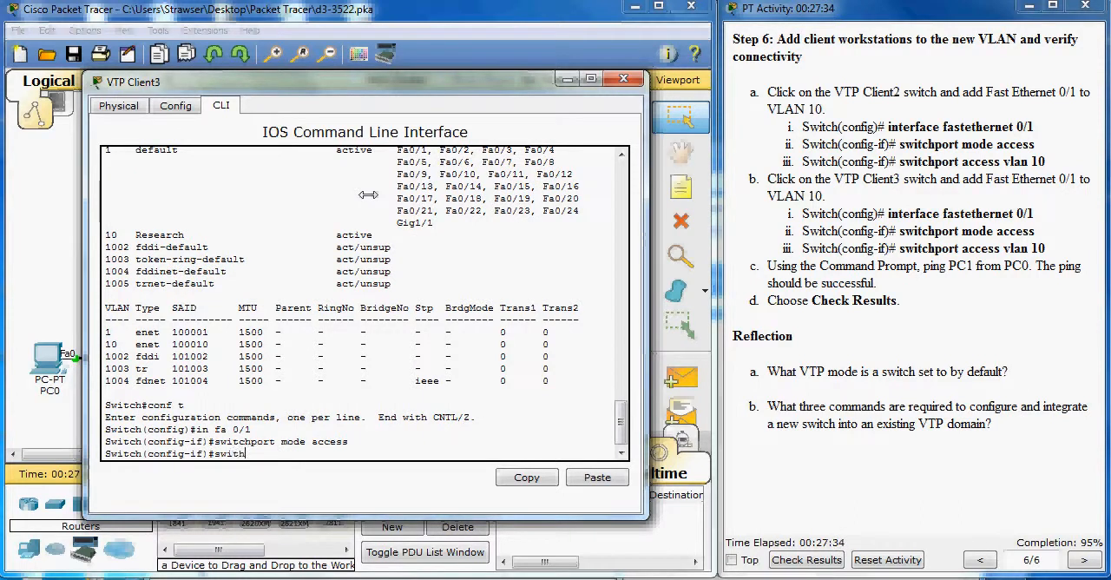
key("BackSpace")
type("chport access vlan 10")
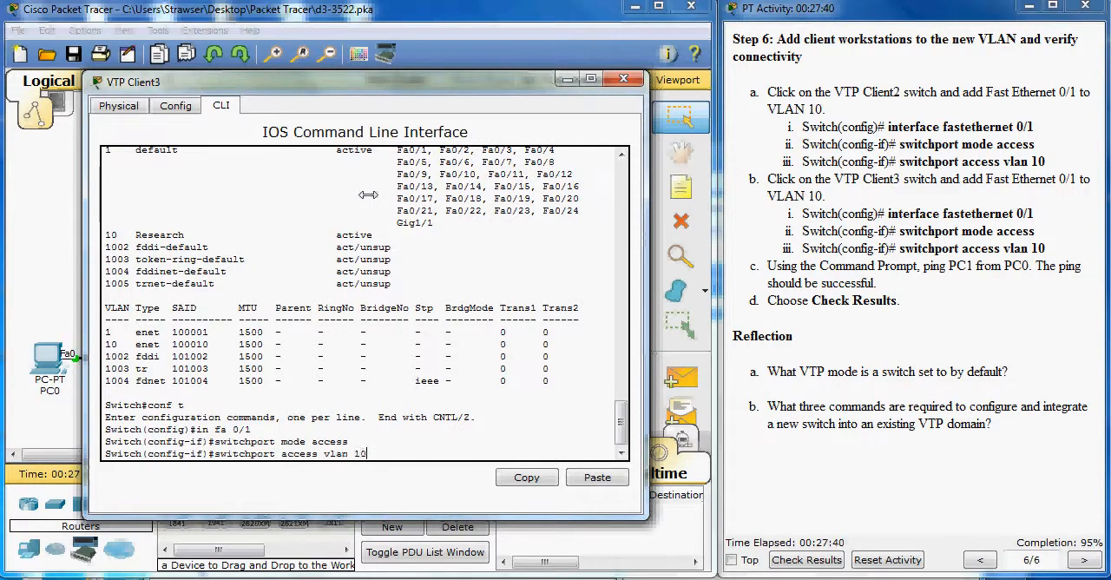
key("Return")
Step: End configuration mode on VTP Client3, save with copy run start using the default filename, and close its window
key("Return")
key("Return")
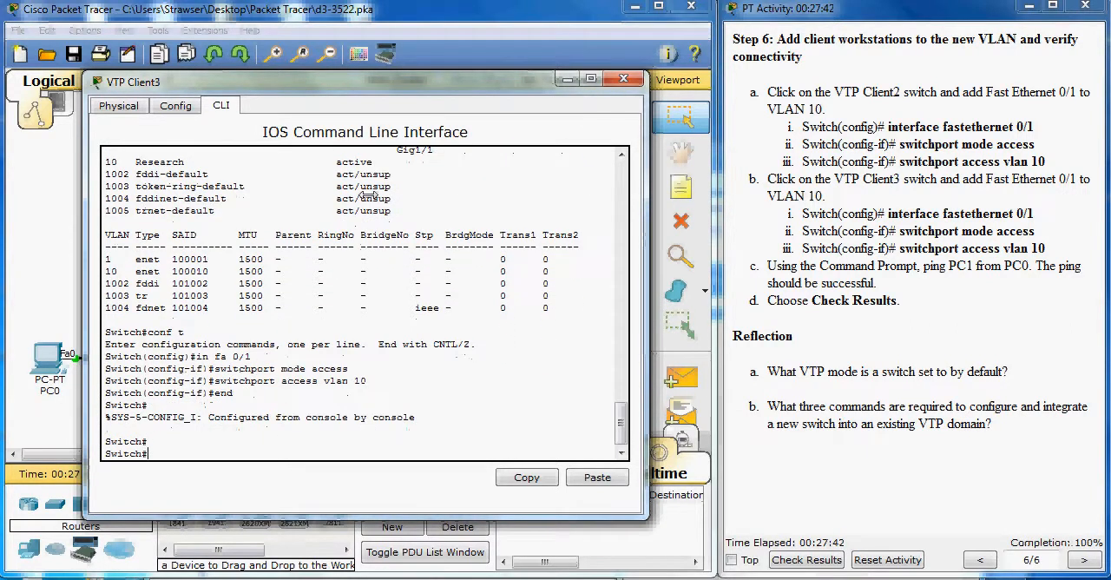
type("copy run start")
key("Return")
key("Return")
key("Return")
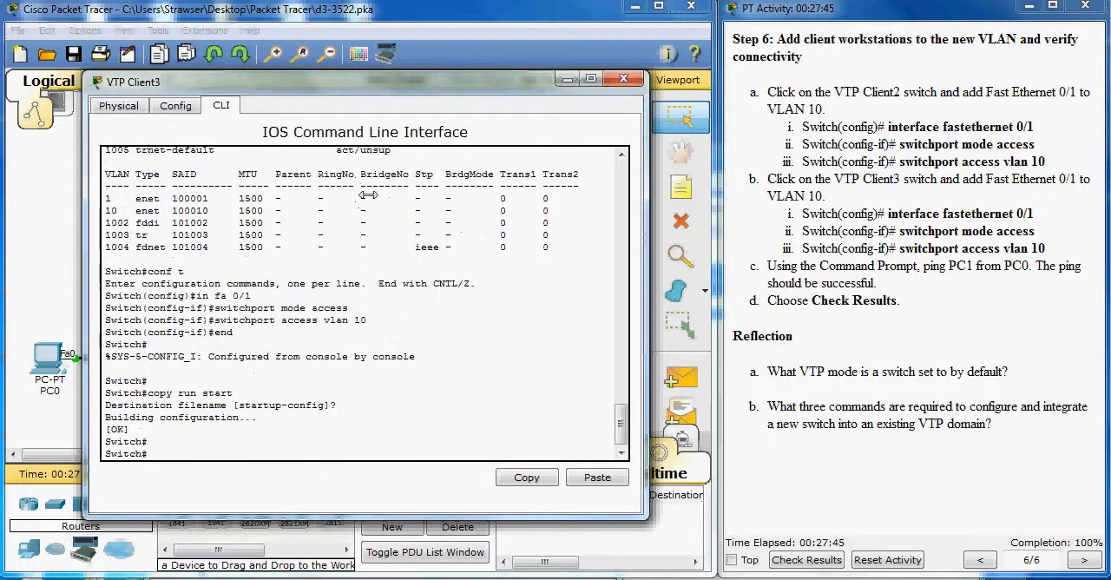
left_click(623, 78)
Step: Fast-forward the simulation time and ping PC1 at 192.168.200.10 from PC0's Command Prompt, closing PC0's window when finished
left_click(816, 233)
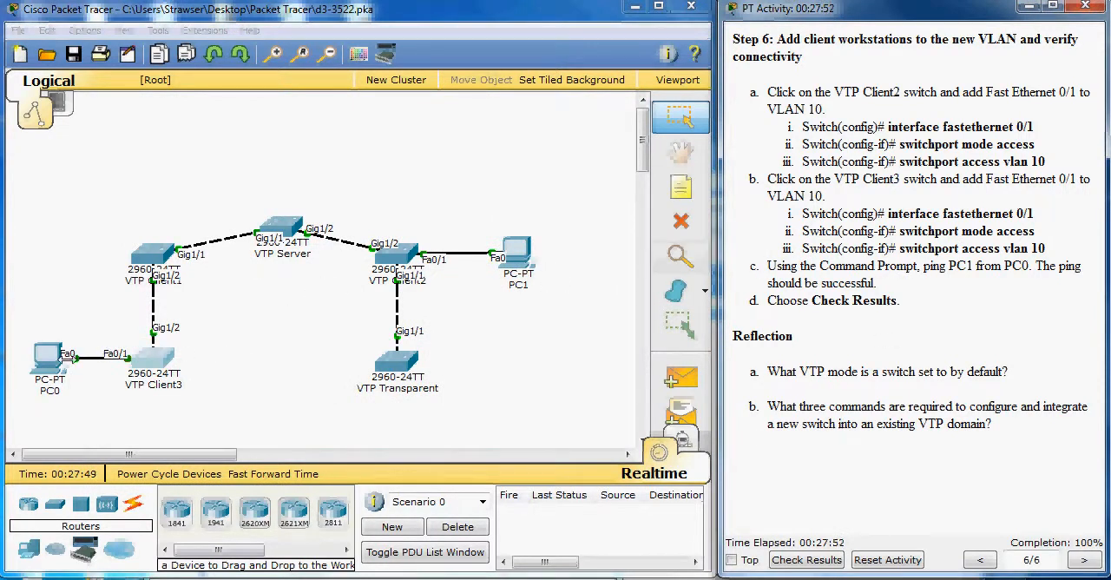
left_click(256, 473)
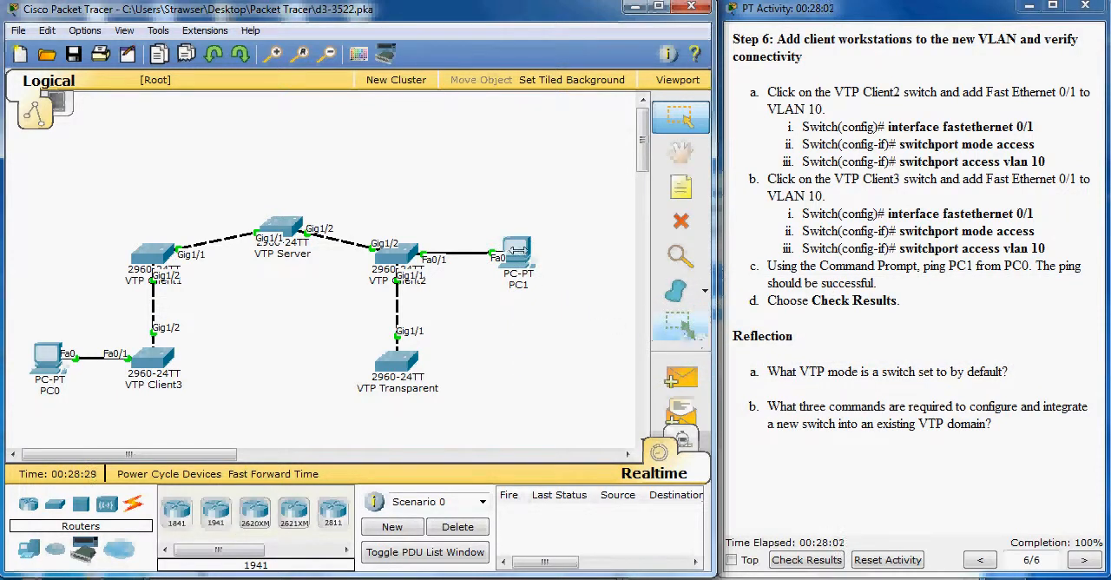
mouse_move(517, 258)
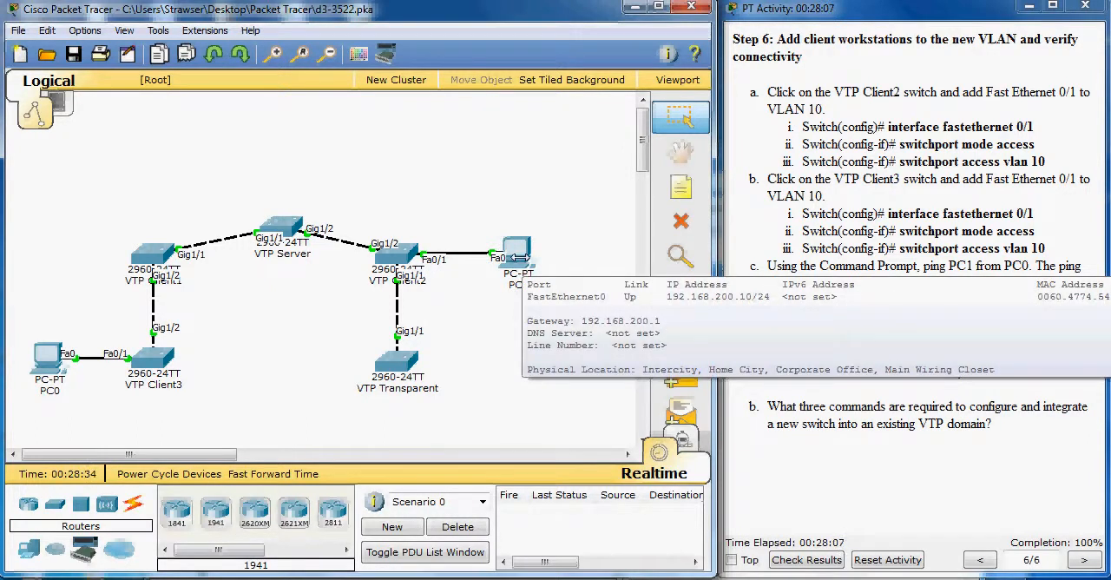
left_click(49, 357)
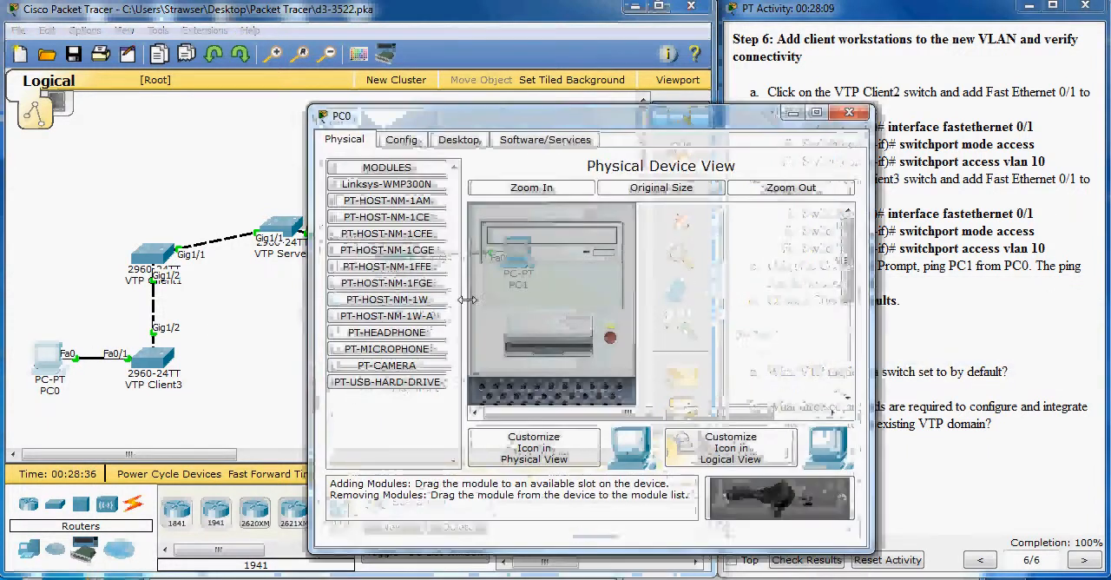
left_click(458, 139)
left_click(696, 201)
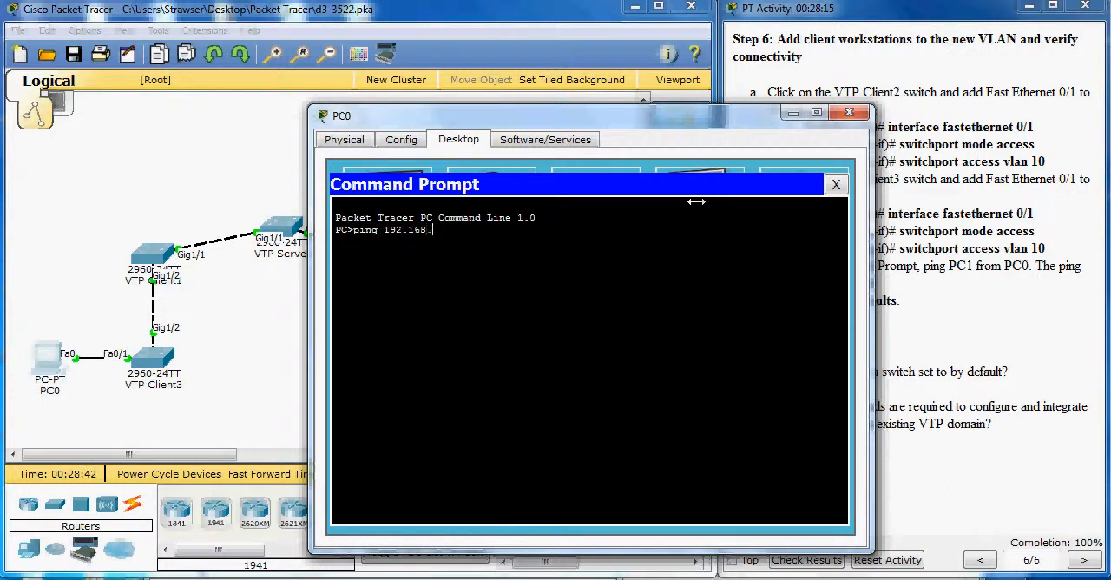
key("Return")
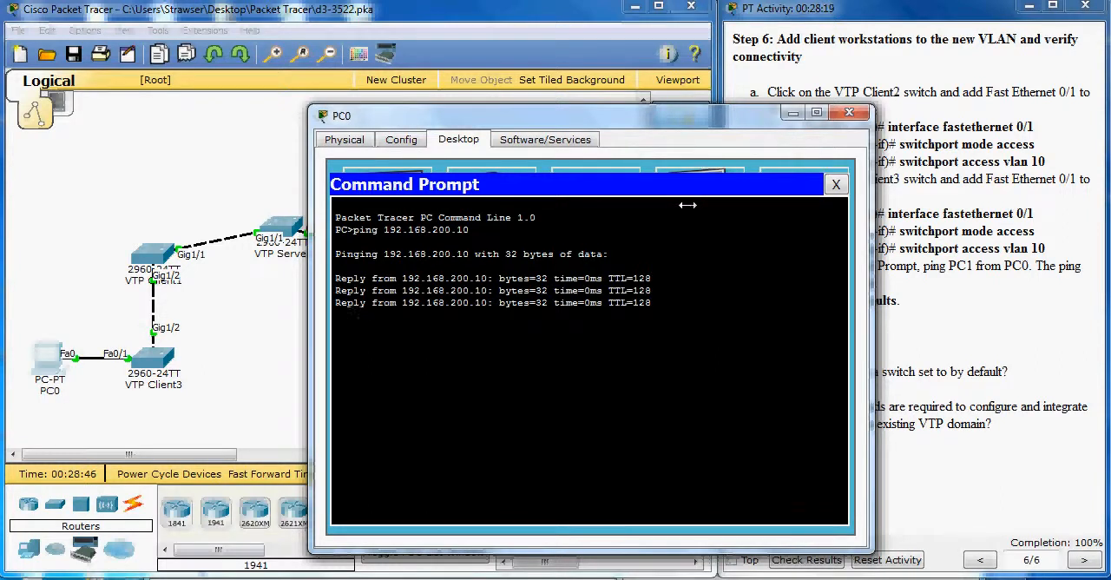
left_click(849, 112)
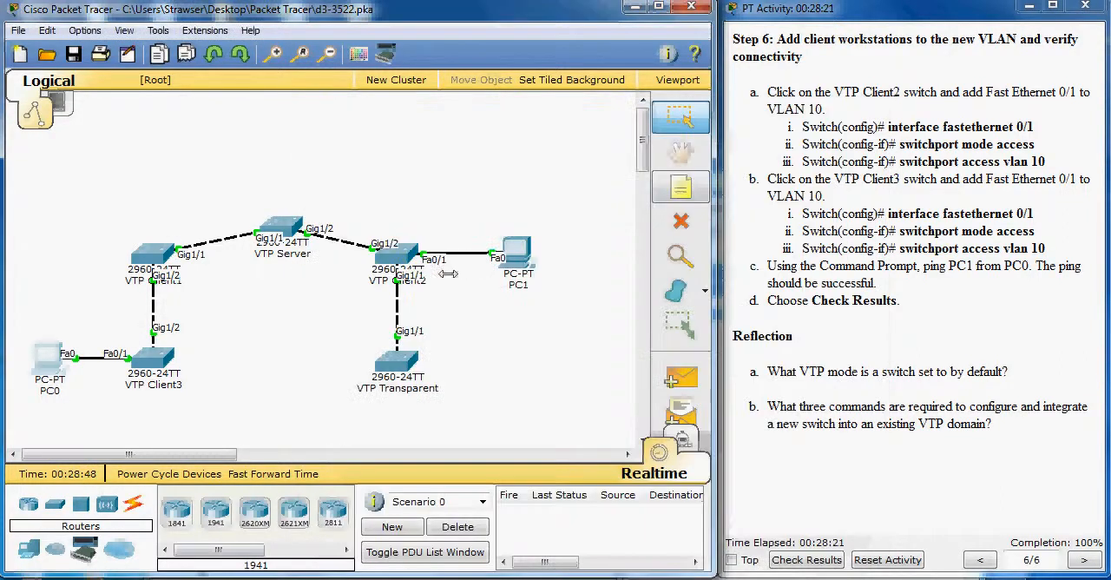